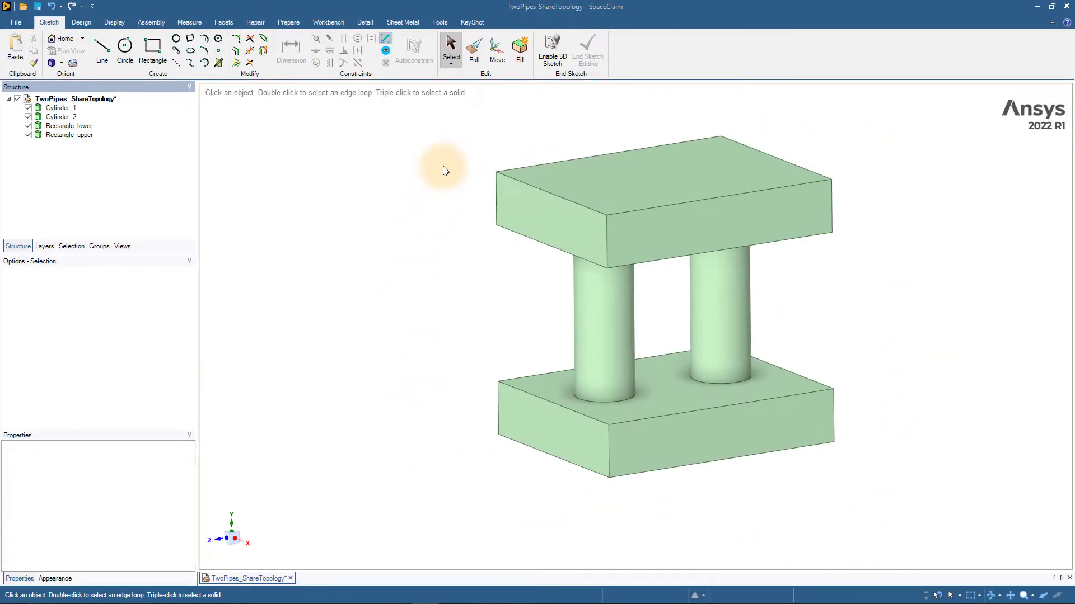
# Step: Save the upper block's top face as named selection Group1, then view the model from below
pyautogui.click(606, 177)
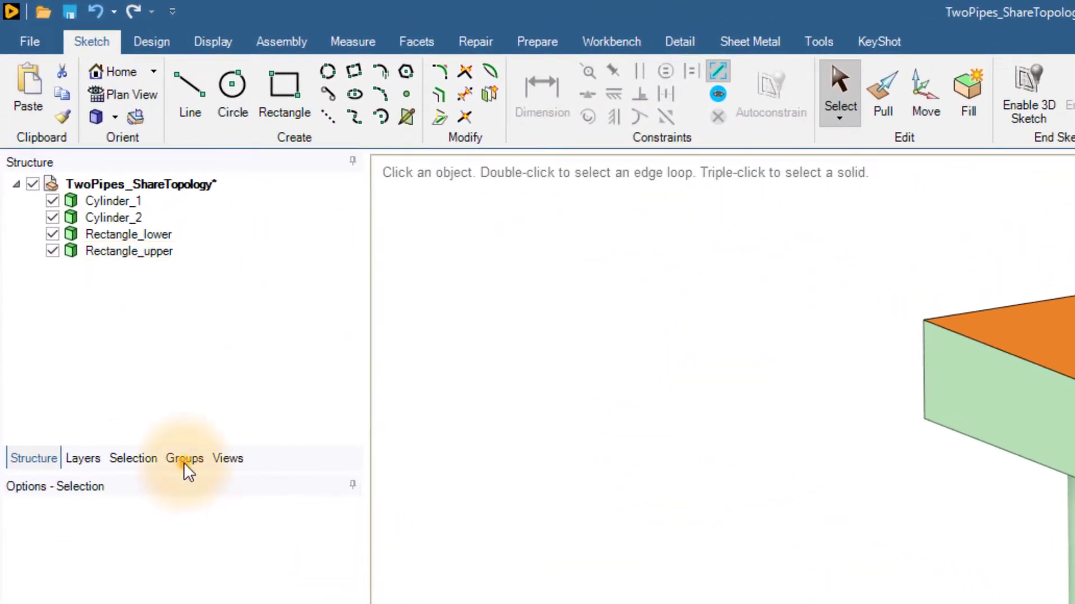
pyautogui.click(114, 284)
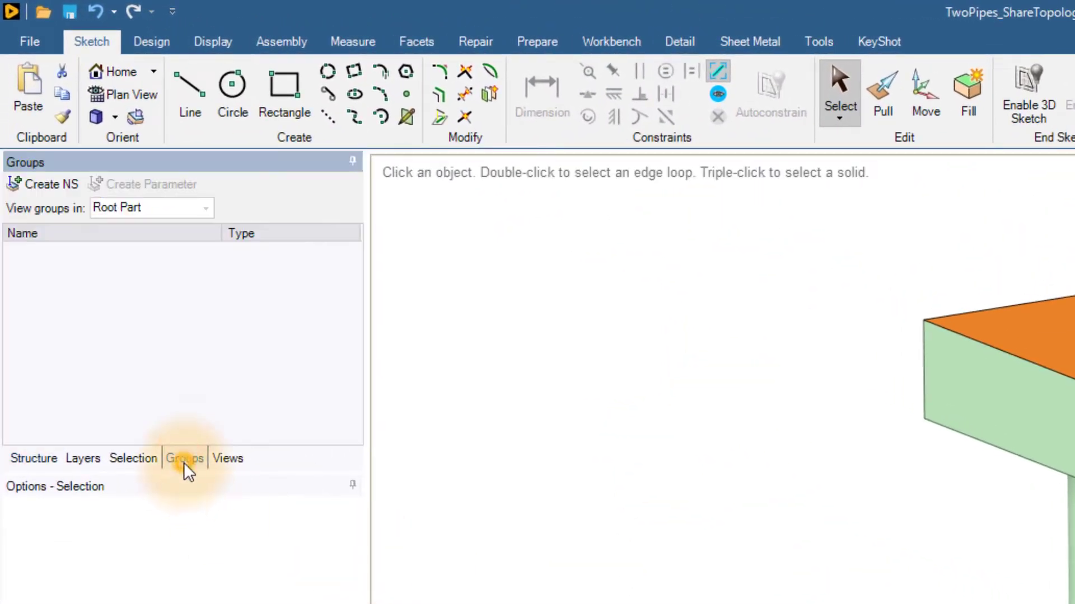
pyautogui.click(50, 187)
pyautogui.click(159, 311)
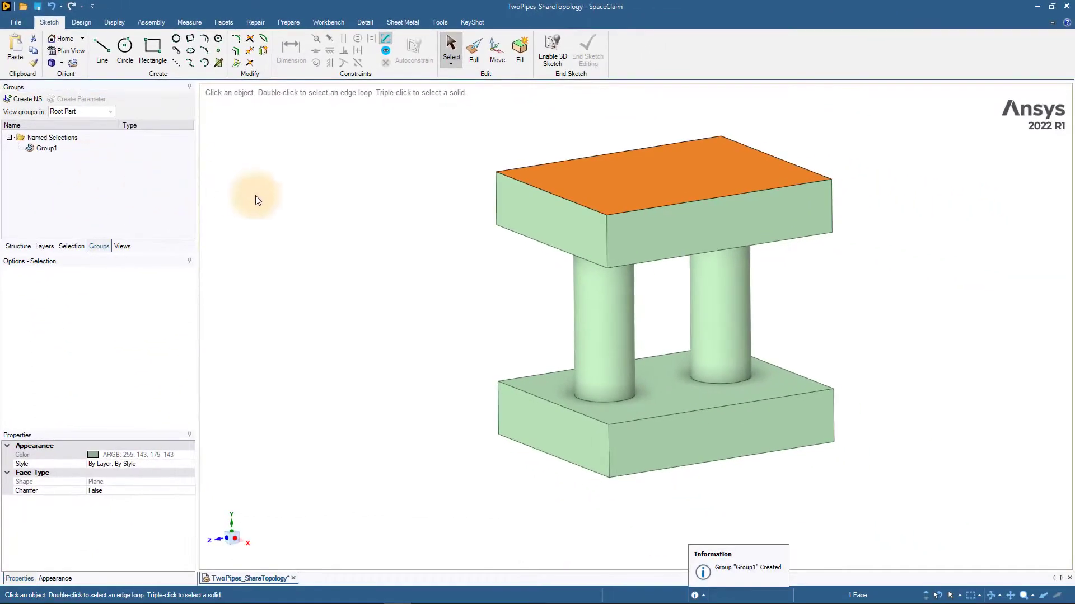
pyautogui.click(312, 207)
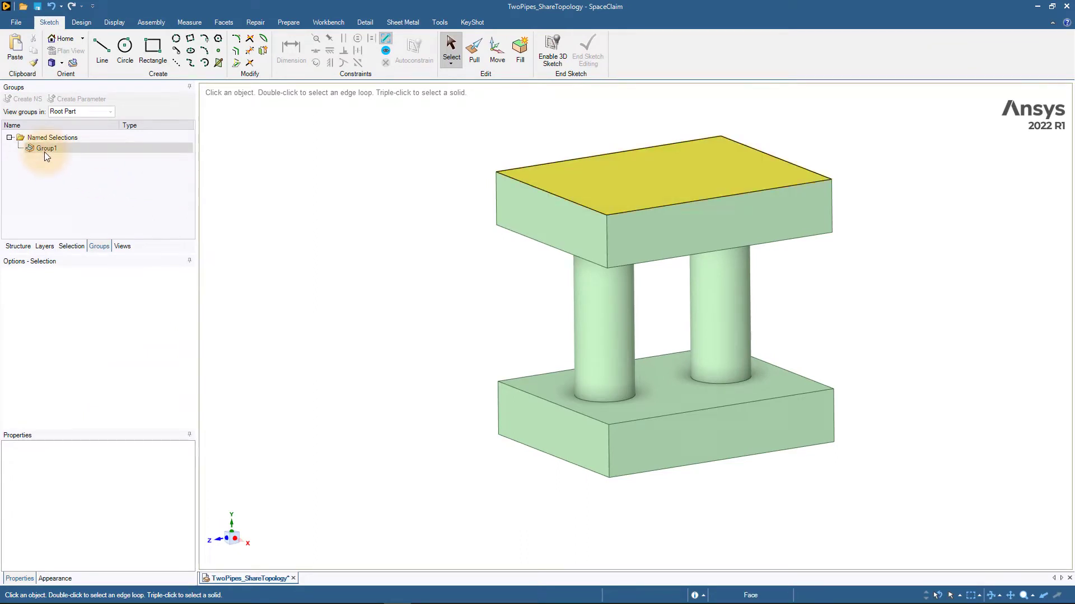
pyautogui.moveTo(442, 353)
pyautogui.mouseDown(button='middle')
pyautogui.moveTo(432, 267)
pyautogui.moveTo(470, 259)
pyautogui.moveTo(464, 280)
pyautogui.mouseUp(button='middle')
pyautogui.click(17, 246)
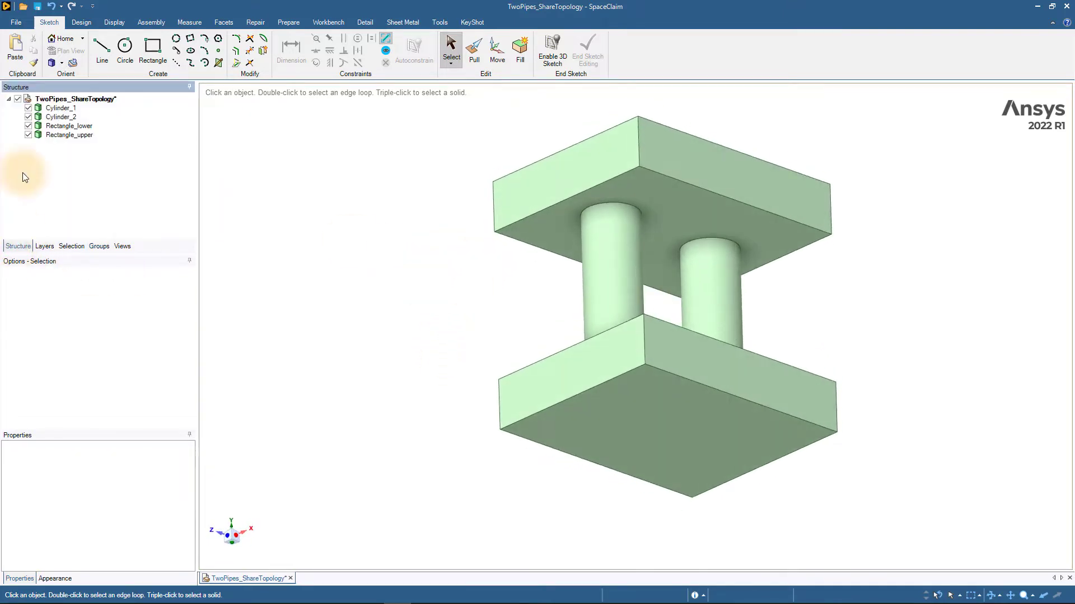
pyautogui.click(28, 116)
pyautogui.click(620, 224)
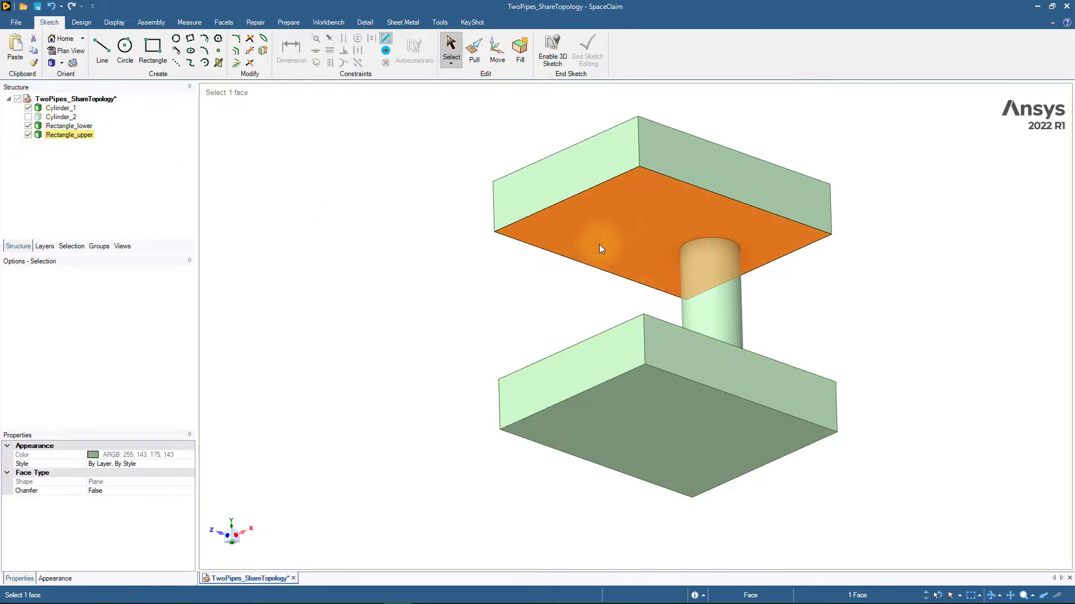
pyautogui.click(403, 249)
pyautogui.click(28, 116)
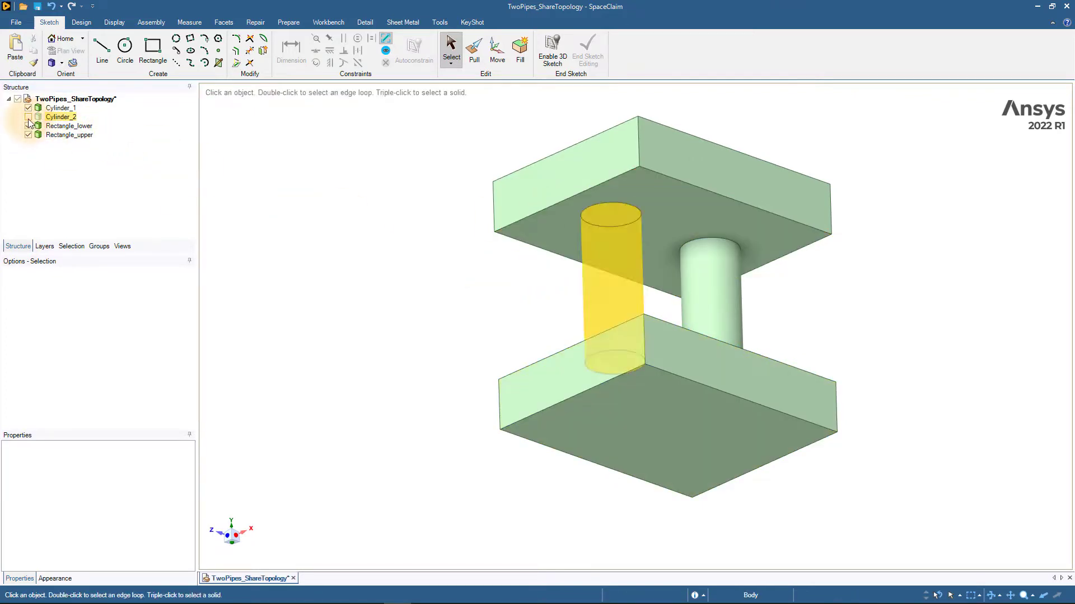
pyautogui.moveTo(405, 230); pyautogui.dragTo(384, 307, button='middle')
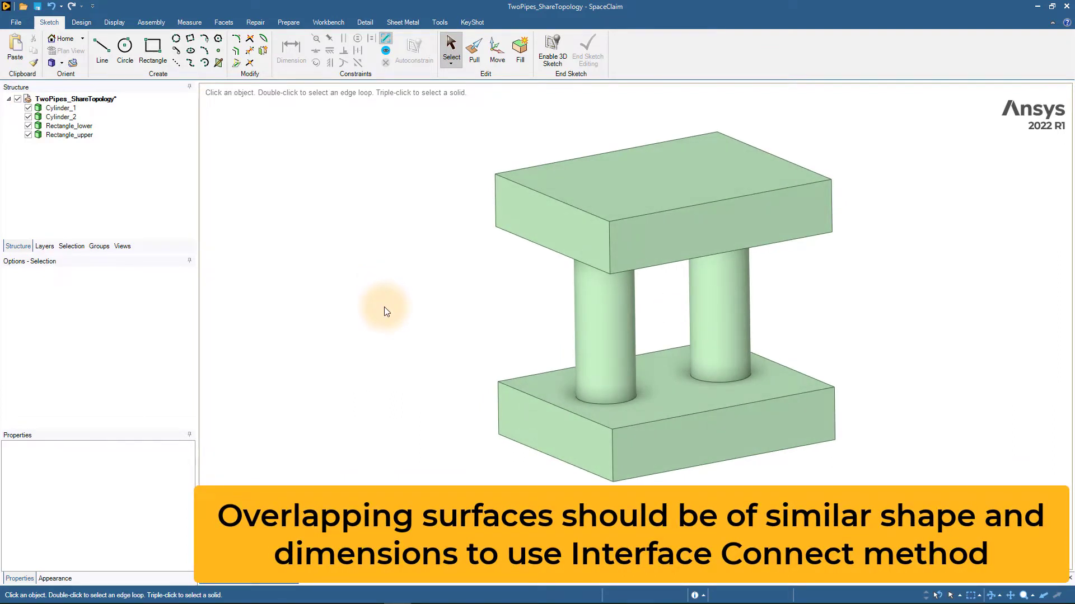
pyautogui.click(647, 425)
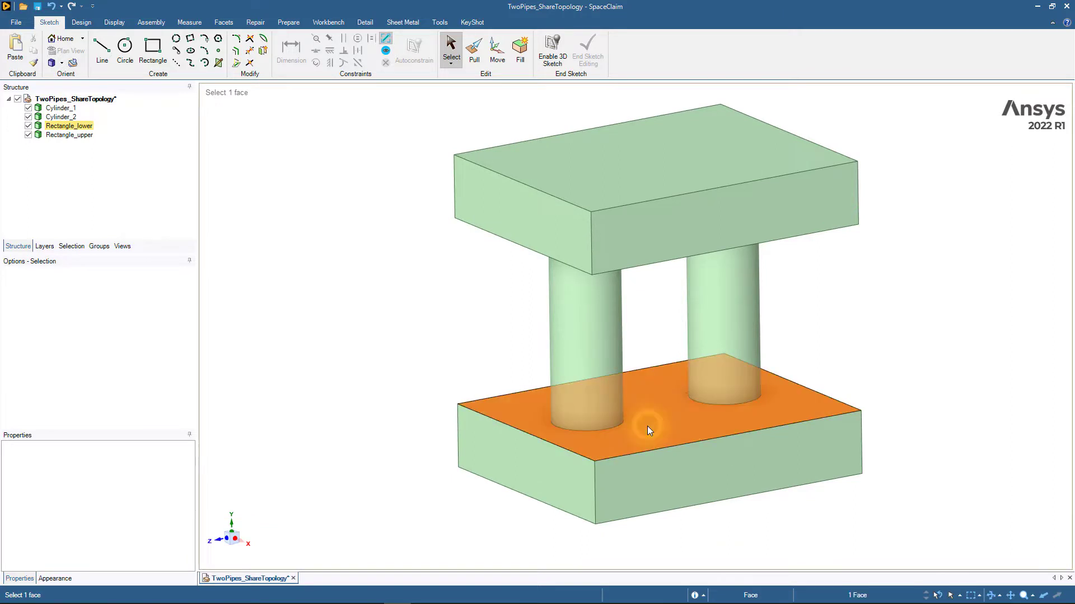
pyautogui.click(28, 107)
pyautogui.click(28, 116)
pyautogui.click(28, 108)
pyautogui.click(28, 117)
pyautogui.click(289, 274)
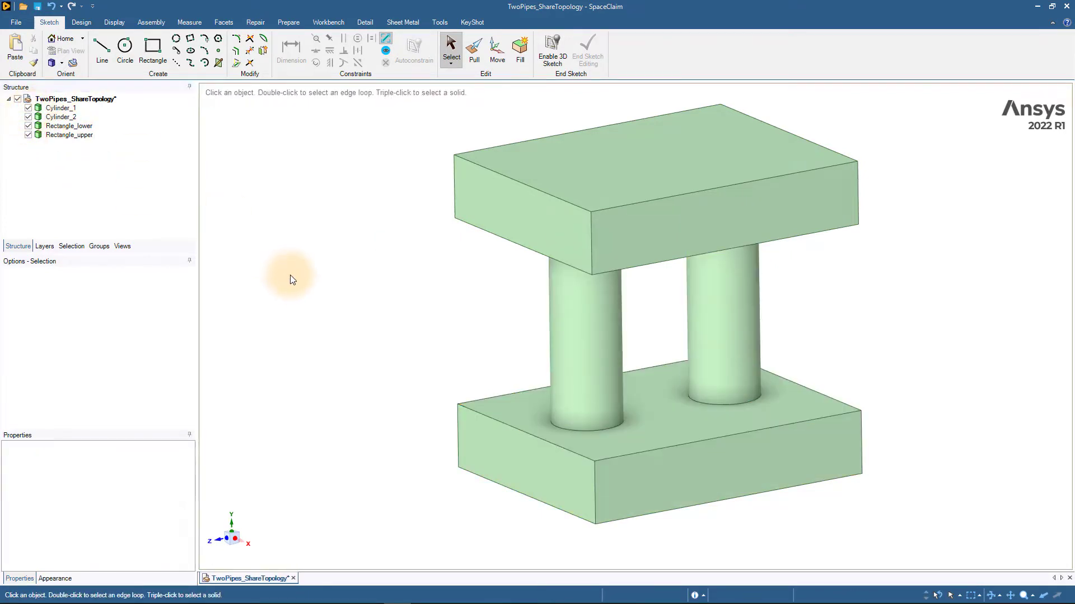
# Step: Imprint the four detected circular curves where the pipes meet the blocks
pyautogui.scroll(-2, 339, 310)
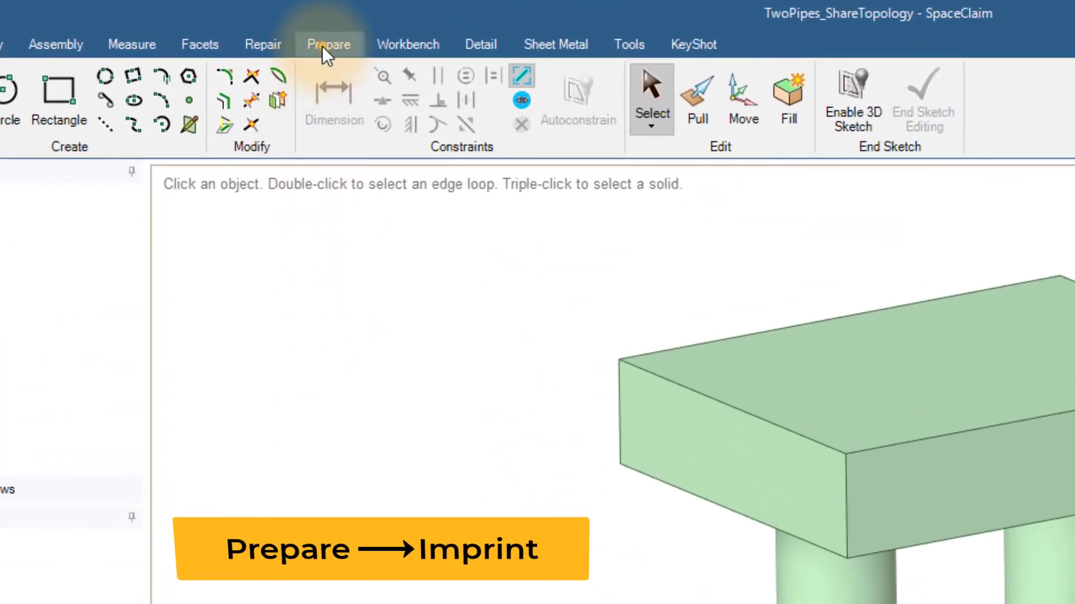
pyautogui.click(299, 30)
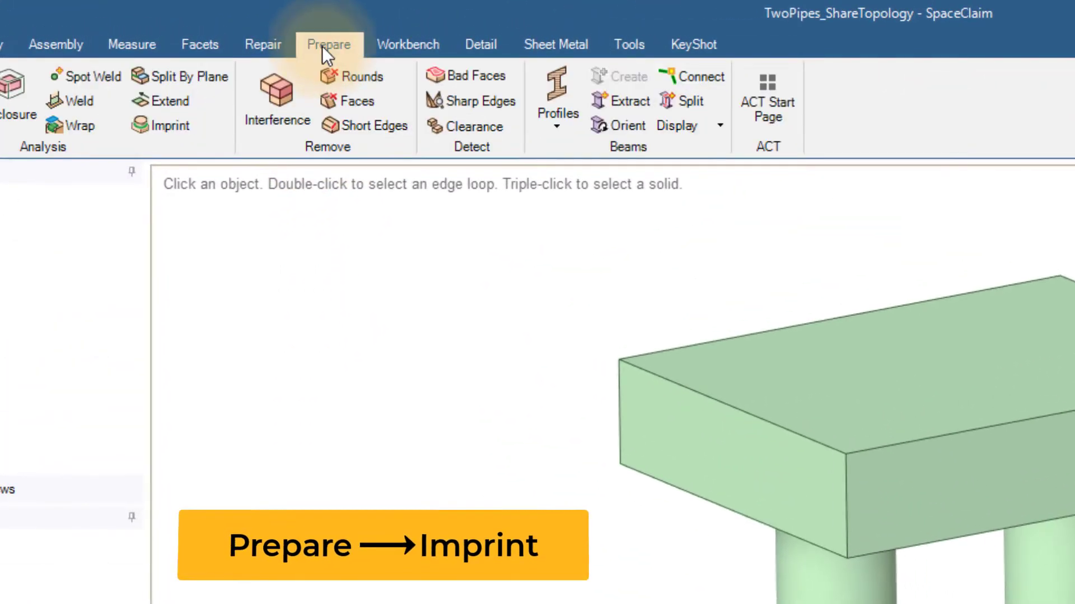
pyautogui.click(158, 124)
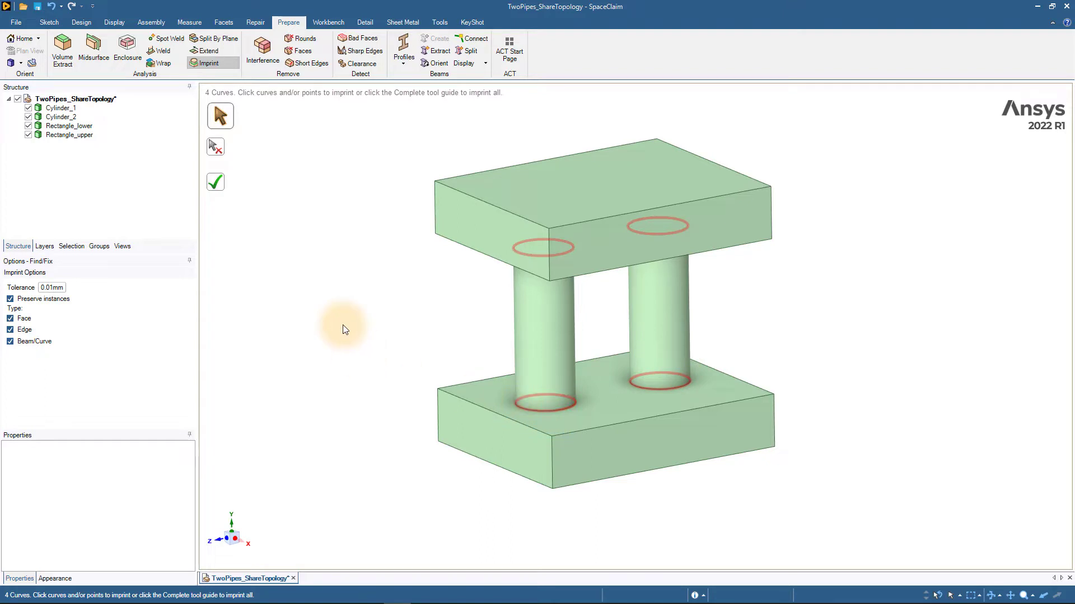
pyautogui.click(217, 186)
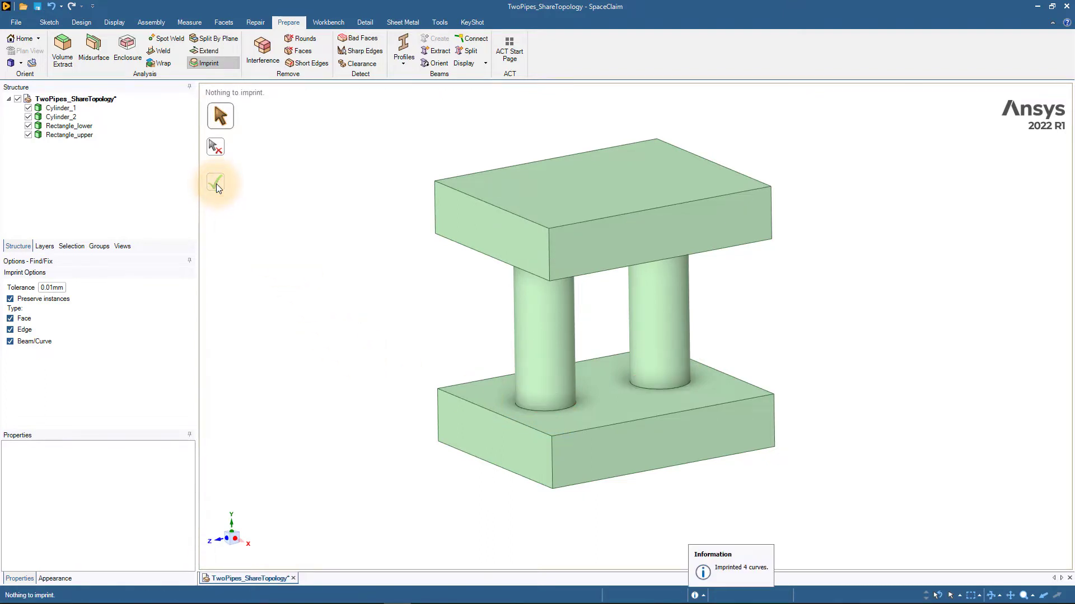
# Step: Hide Cylinder_1 and Cylinder_2 to see the upper block's imprinted underside
pyautogui.click(28, 107)
pyautogui.click(28, 116)
pyautogui.moveTo(343, 297); pyautogui.dragTo(361, 203, button='middle')
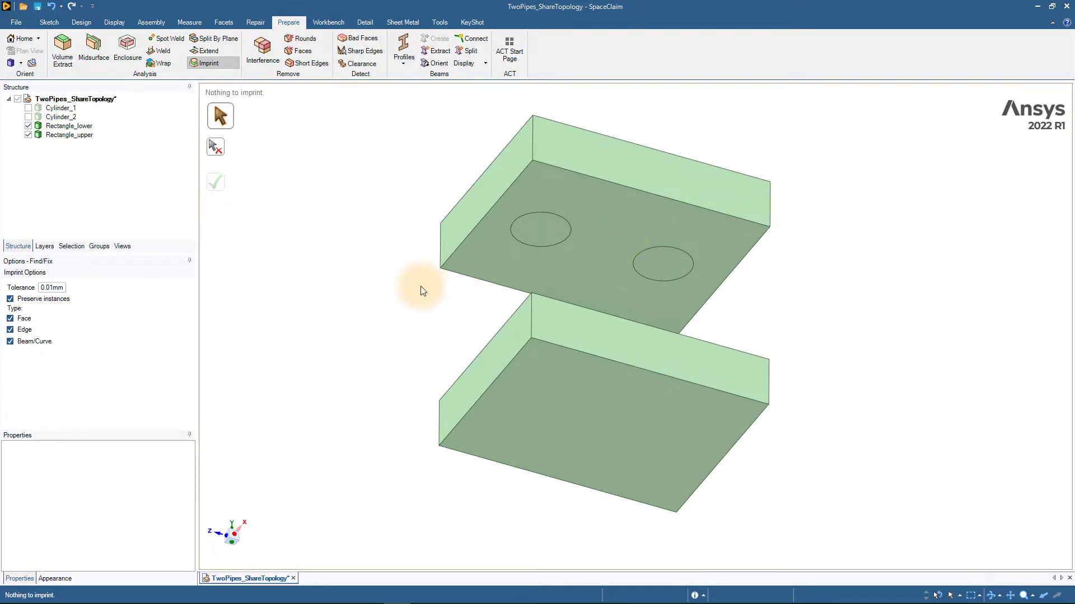
# Step: Name the upper block's left and right imprinted circles face1 and face2
pyautogui.press('Escape')
pyautogui.click(593, 243)
pyautogui.click(532, 231)
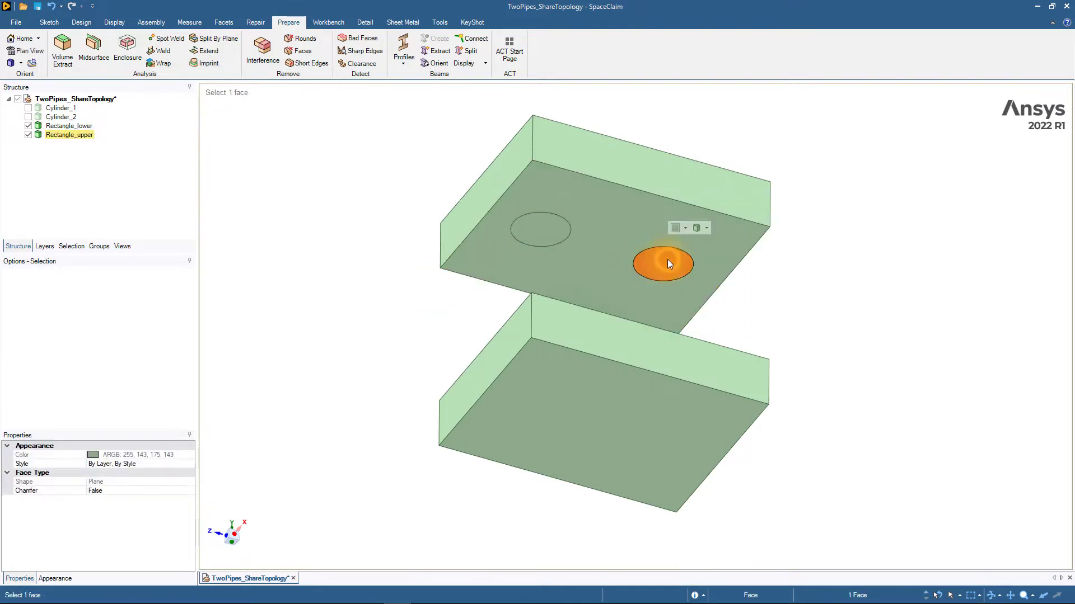
pyautogui.click(372, 233)
pyautogui.moveTo(372, 233); pyautogui.dragTo(580, 207, button='middle')
pyautogui.click(577, 200)
pyautogui.click(99, 246)
pyautogui.click(24, 98)
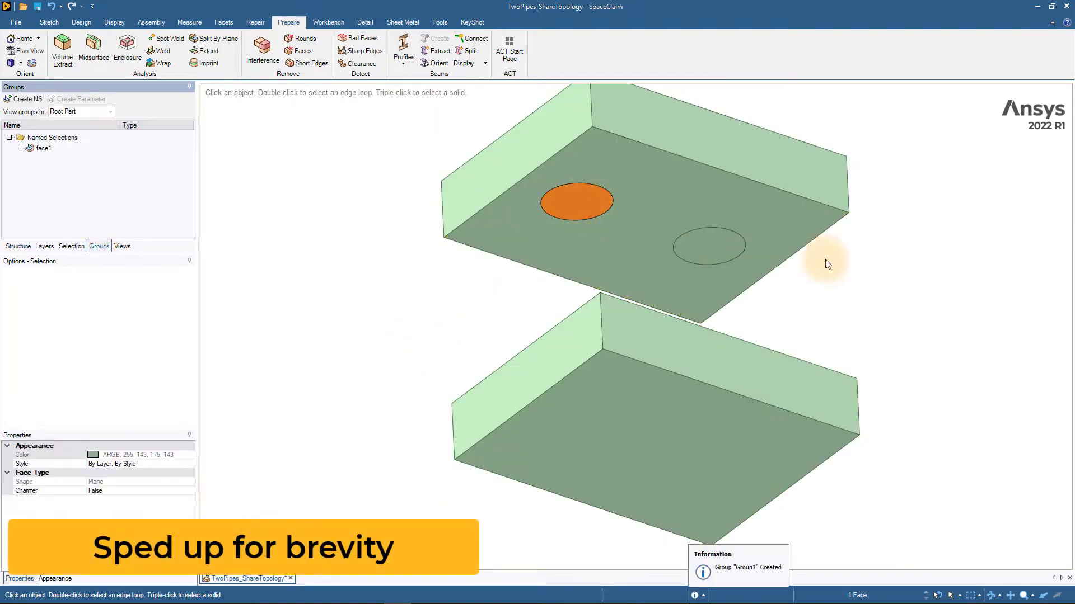
pyautogui.click(709, 245)
pyautogui.hotkey('ctrl', 'f')
pyautogui.click(657, 232)
pyautogui.hotkey('ctrl', 'g')
# Step: Name the lower block's left and right imprinted circles face3 and face4
pyautogui.moveTo(706, 247); pyautogui.dragTo(609, 417, button='middle')
pyautogui.click(609, 417)
pyautogui.hotkey('ctrl', 'g')
pyautogui.write('face3')
pyautogui.click(720, 377)
pyautogui.hotkey('ctrl', 'g')
pyautogui.write('fac3')
pyautogui.press('BackSpace')
pyautogui.write('e4')
pyautogui.press('Return')
# Step: Hide both blocks and name the pipes' top end faces face5 and face6
pyautogui.click(19, 246)
pyautogui.click(17, 137)
pyautogui.moveTo(582, 313); pyautogui.dragTo(569, 244, button='middle')
pyautogui.click(568, 244)
pyautogui.hotkey('ctrl', 'g')
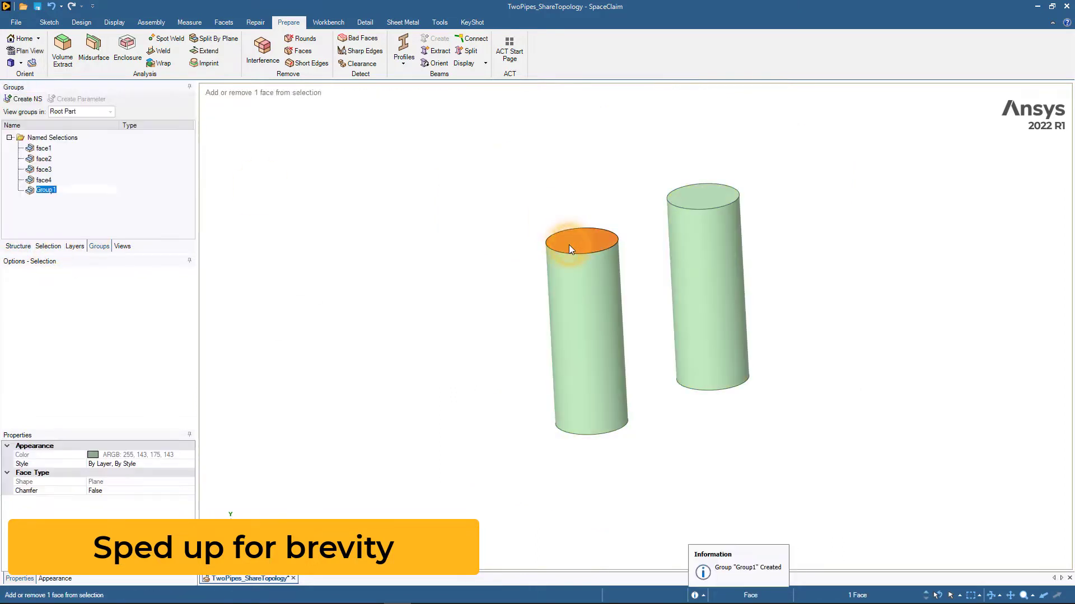
pyautogui.write('face5')
pyautogui.press('Return')
pyautogui.click(716, 200)
pyautogui.hotkey('ctrl', 'g')
pyautogui.write('face6')
pyautogui.press('Return')
# Step: Name the right pipe's bottom face face7 and group the left pipe's bottom face
pyautogui.moveTo(713, 200); pyautogui.dragTo(724, 317, button='middle')
pyautogui.click(728, 405)
pyautogui.hotkey('ctrl', 'g')
pyautogui.write('face7')
pyautogui.press('Return')
pyautogui.click(580, 354)
pyautogui.hotkey('ctrl', 'g')
pyautogui.click(458, 310)
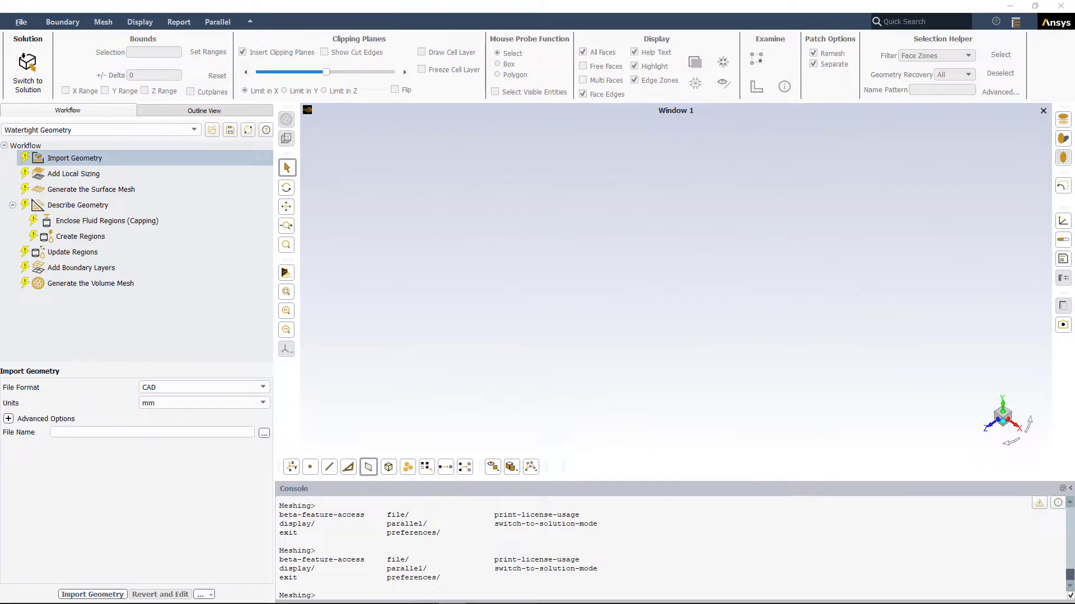
# Step: Import TwoPipes_ShareTopology.scdoc as 4 parts and show the whole model unclipped
pyautogui.click(264, 434)
pyautogui.click(532, 241)
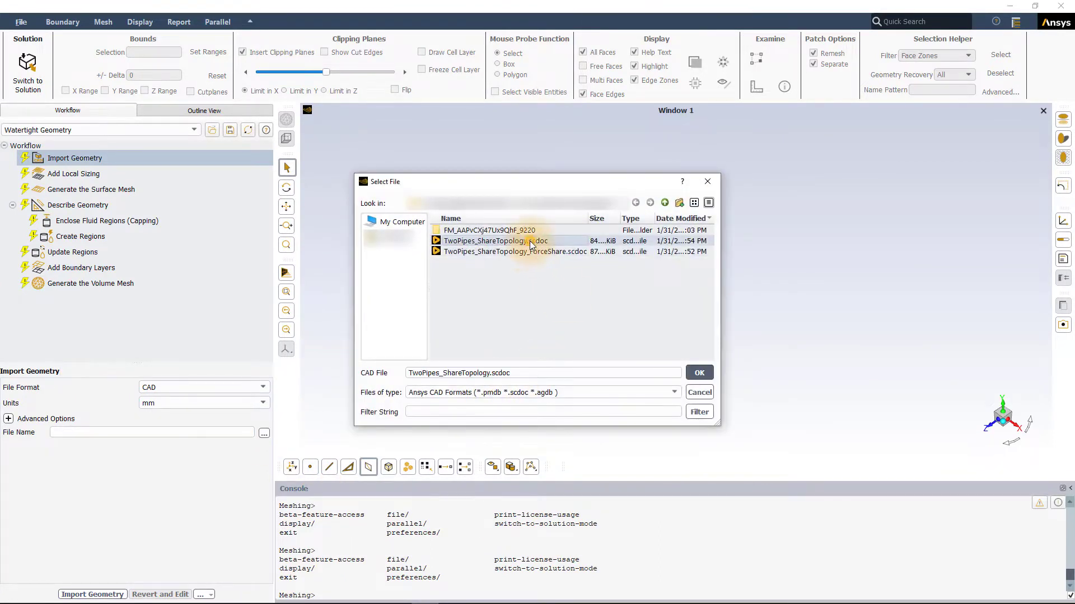
pyautogui.click(698, 372)
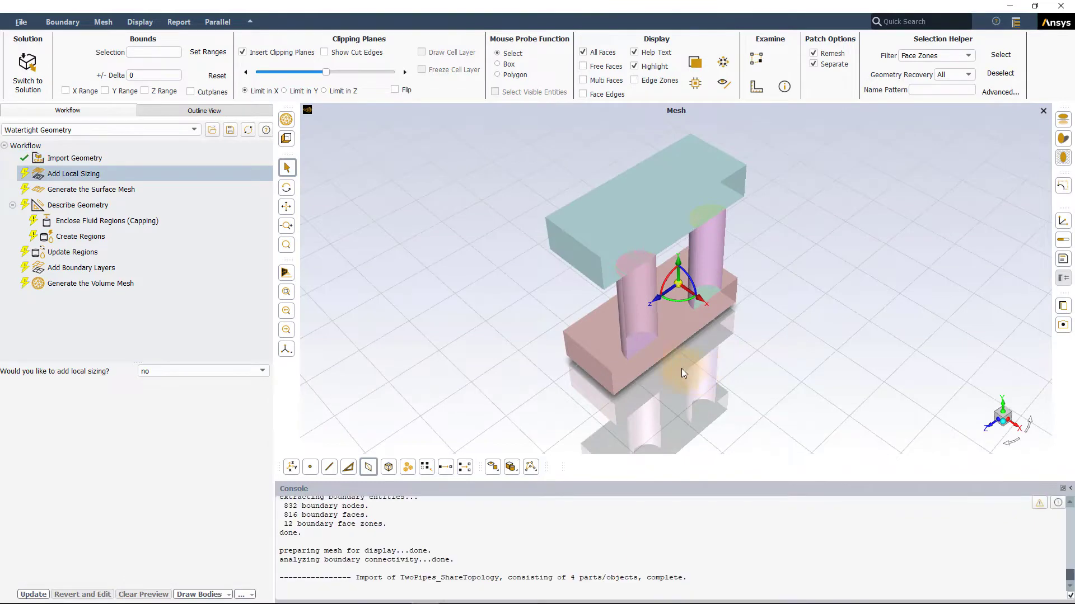
pyautogui.click(284, 54)
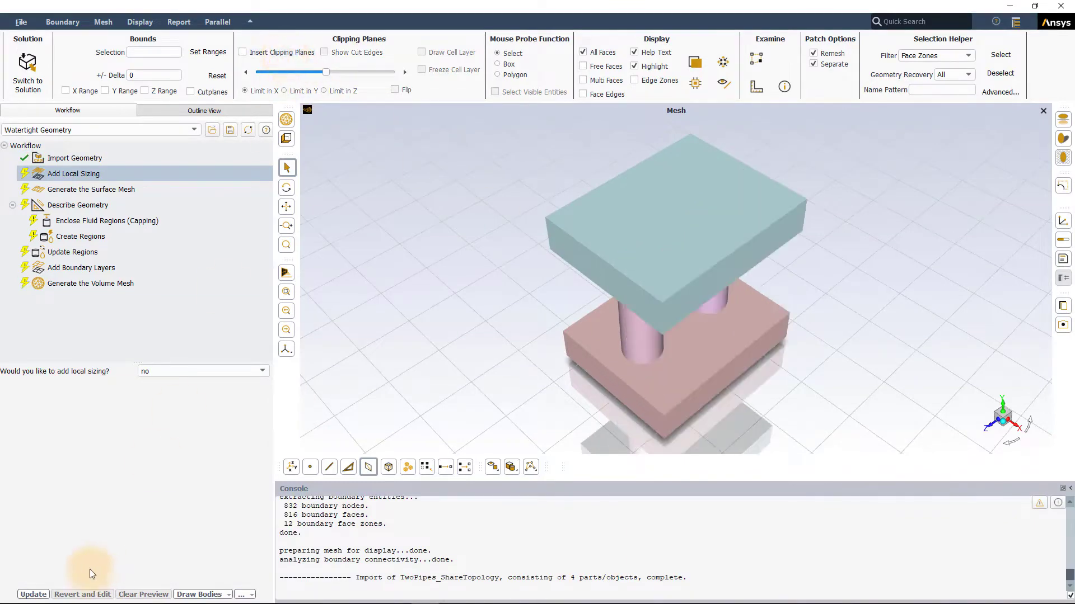
# Step: Skip local sizing, generate the surface mesh, and clip the view onto a pillar base
pyautogui.click(35, 595)
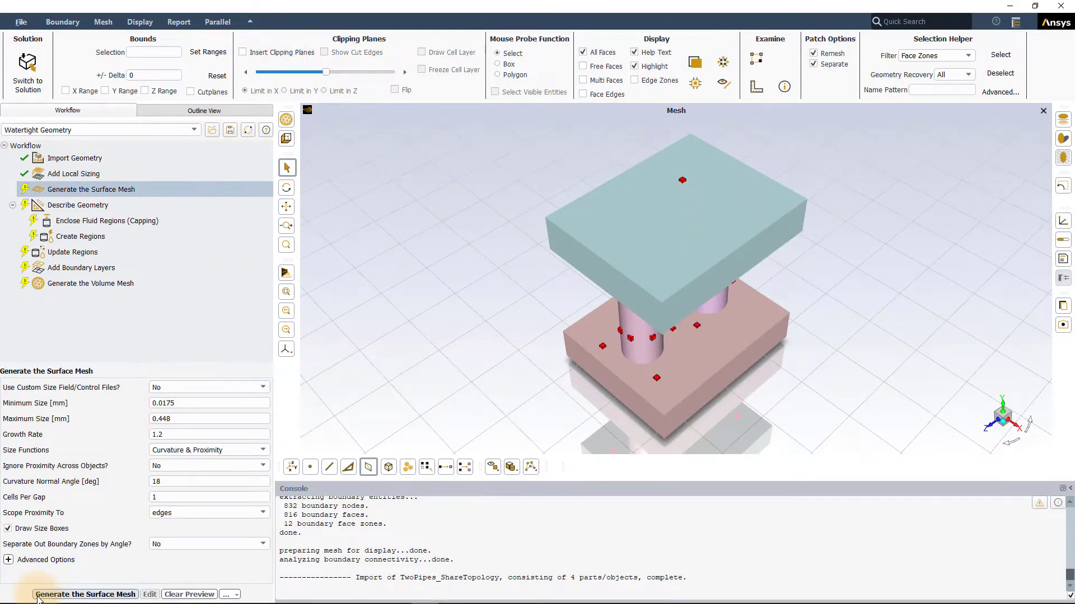
pyautogui.click(84, 594)
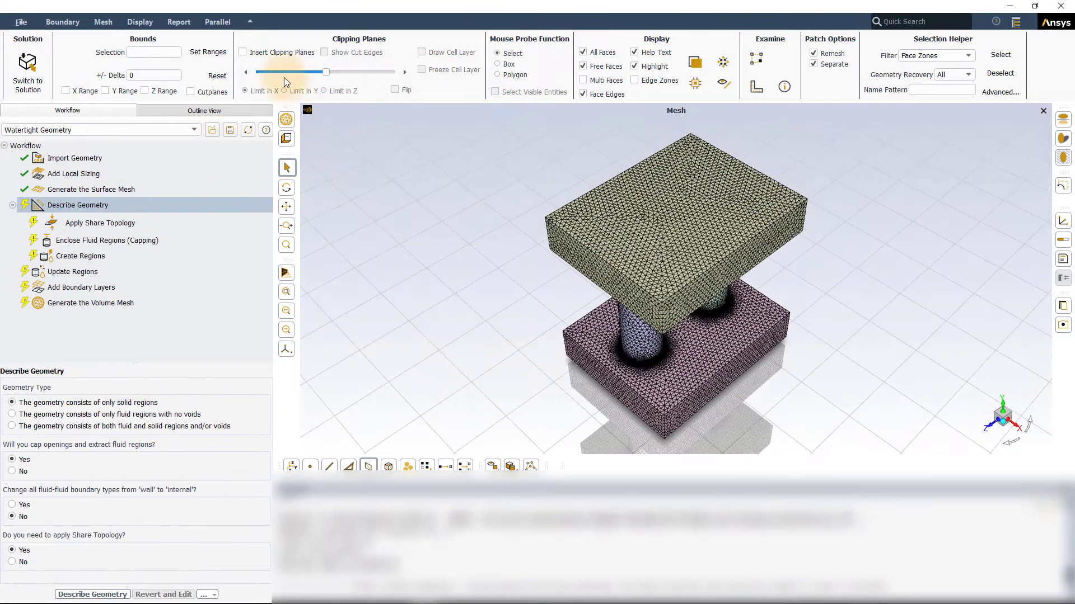
pyautogui.click(280, 52)
pyautogui.moveTo(552, 360); pyautogui.dragTo(616, 319)
# Step: Inspect floor face zone face8, then confirm the solid-only, capped, share-topology geometry description
pyautogui.scroll(6, 659, 324)
pyautogui.scroll(6, 655, 347)
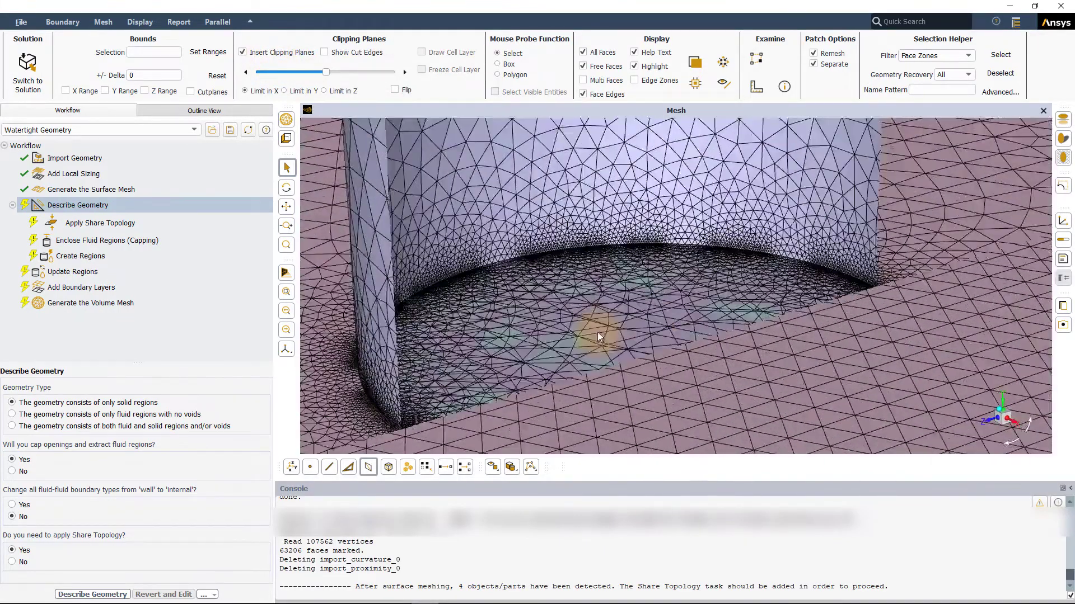
pyautogui.rightClick(551, 360)
pyautogui.scroll(-10, 558, 368)
pyautogui.rightClick(434, 350)
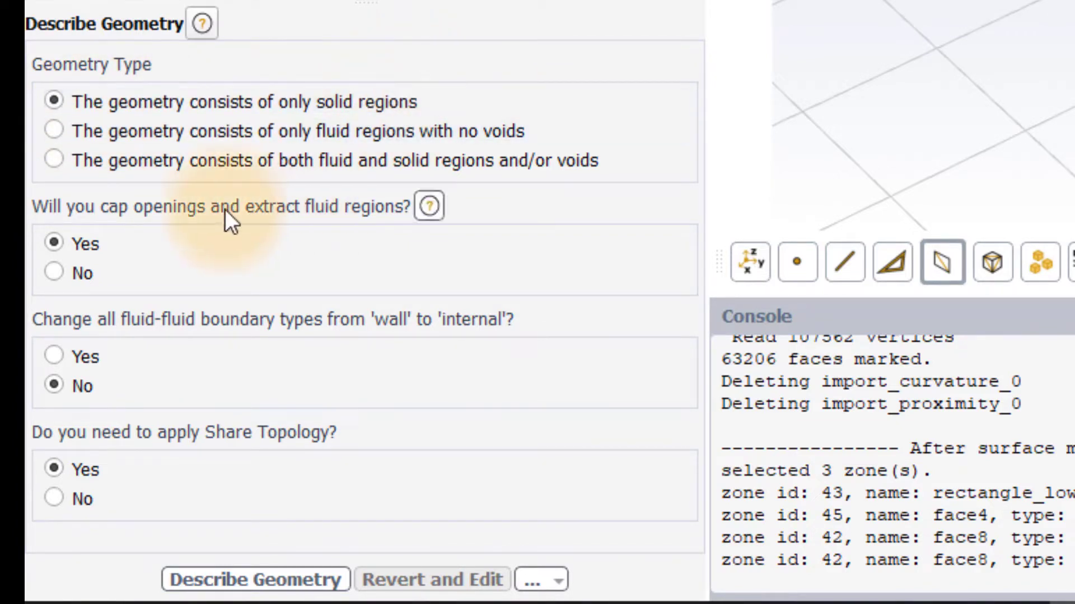
pyautogui.click(294, 590)
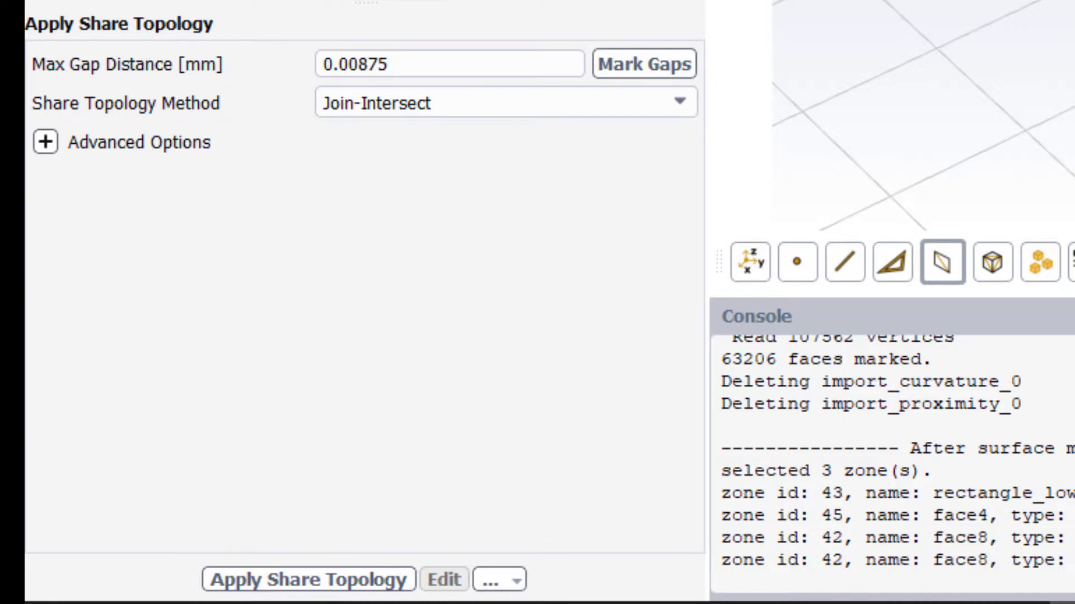
# Step: Set the Share Topology Method to Interface Connect
pyautogui.click(451, 102)
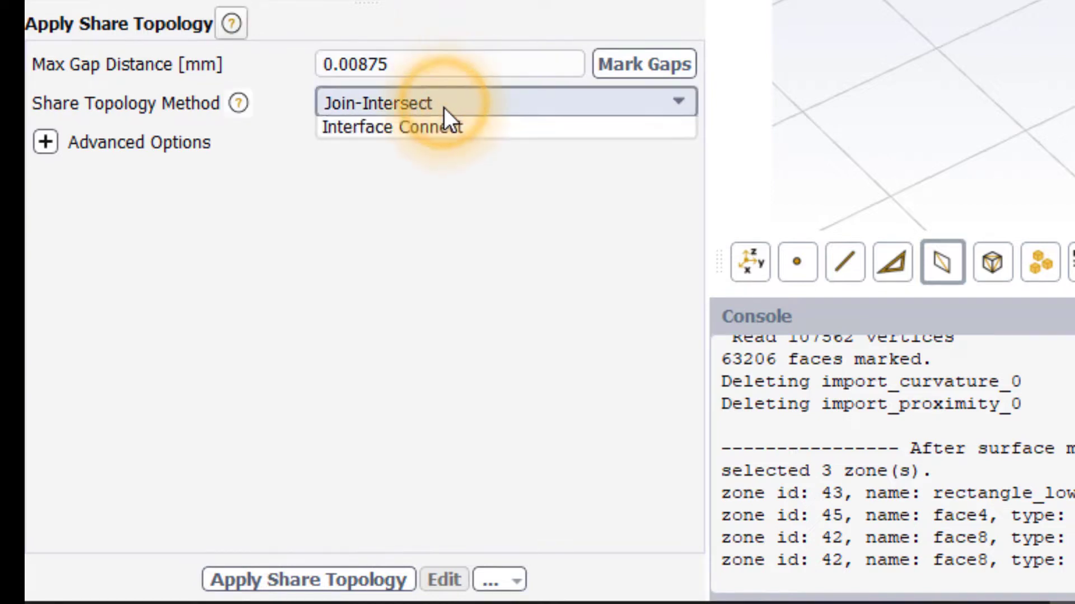
pyautogui.click(439, 161)
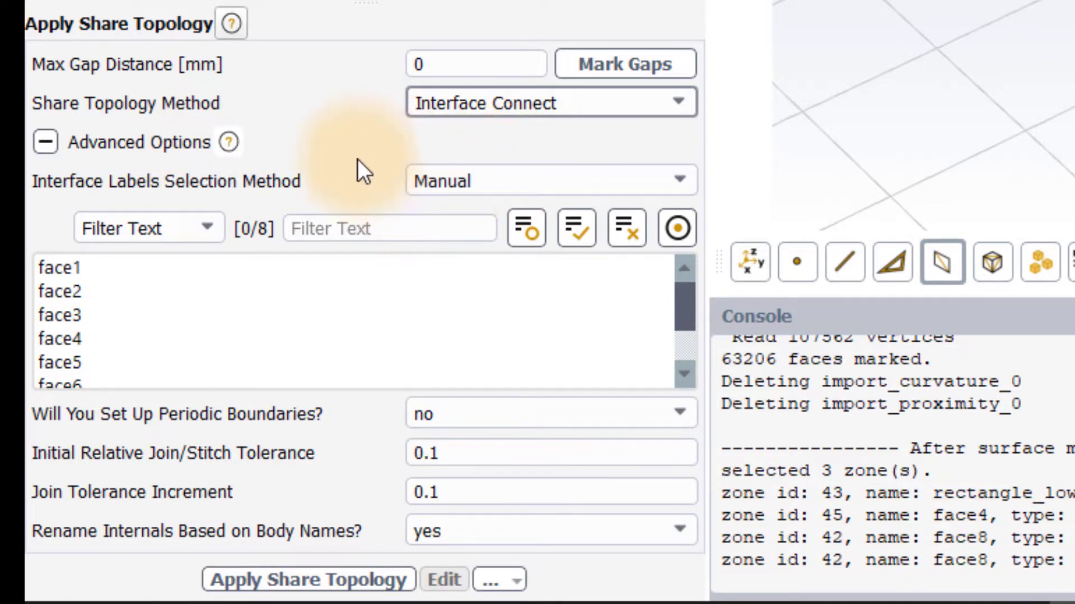
# Step: Select labels face1 through face8 as interfaces and apply share topology
pyautogui.click(168, 267)
pyautogui.scroll(-1, 216, 308)
pyautogui.click(225, 309)
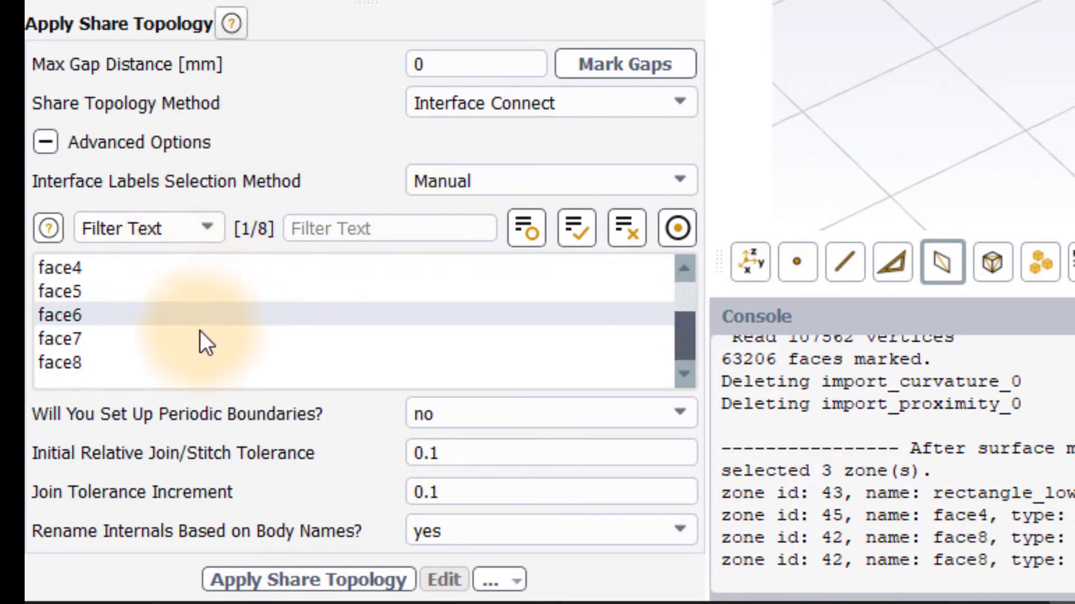
pyautogui.keyDown('shift'); pyautogui.click(163, 364); pyautogui.keyUp('shift')
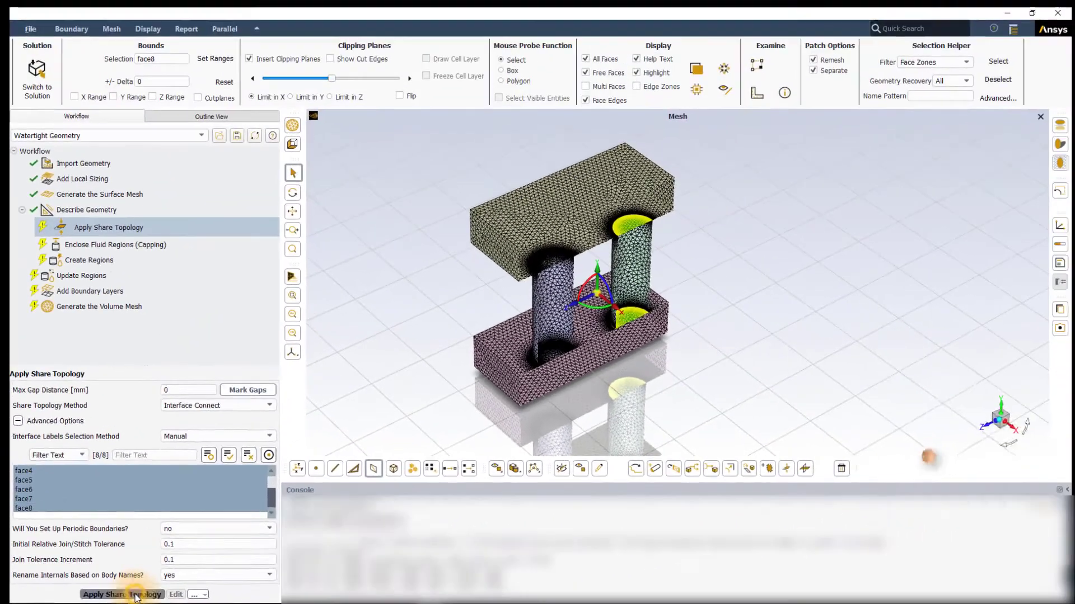
pyautogui.click(135, 596)
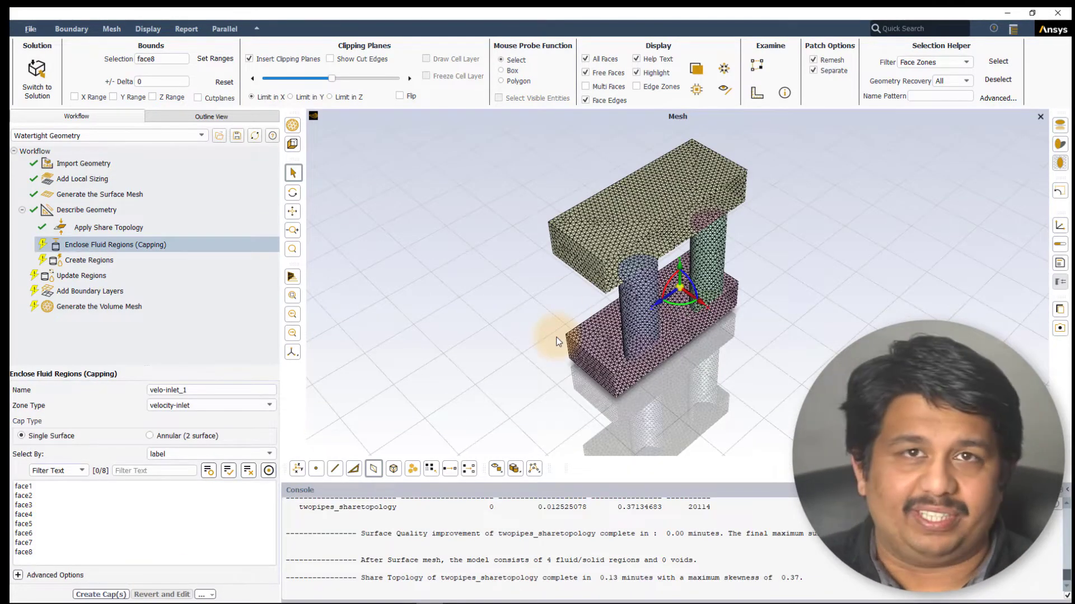
# Step: Zoom into the pipe bases and reopen the completed Apply Share Topology task
pyautogui.scroll(10, 558, 342)
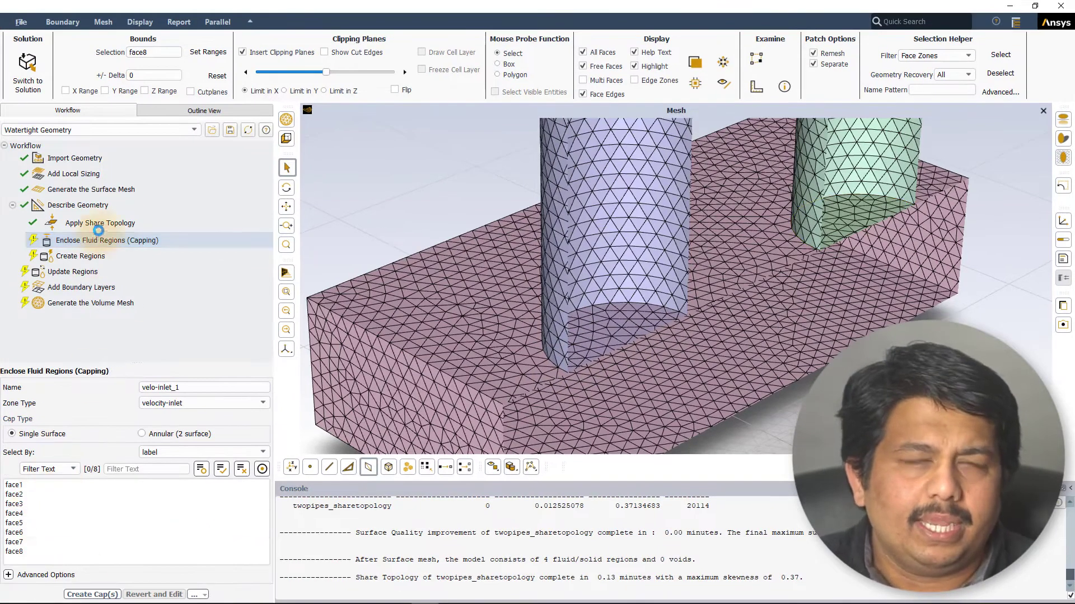
pyautogui.click(108, 227)
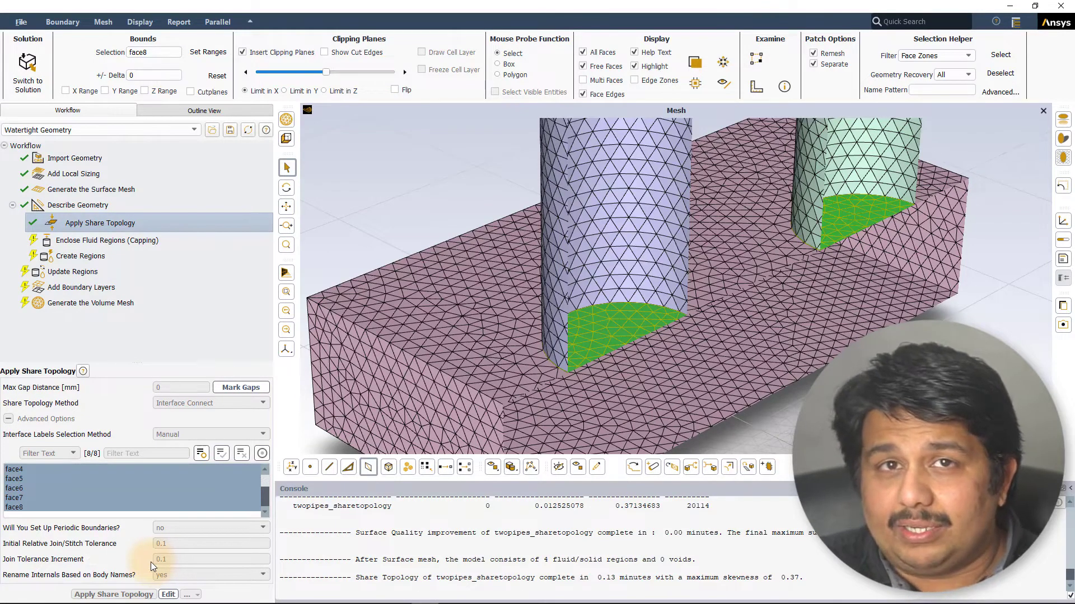
# Step: Edit Apply Share Topology and set Interface Labels Selection Method to Automatic
pyautogui.click(167, 594)
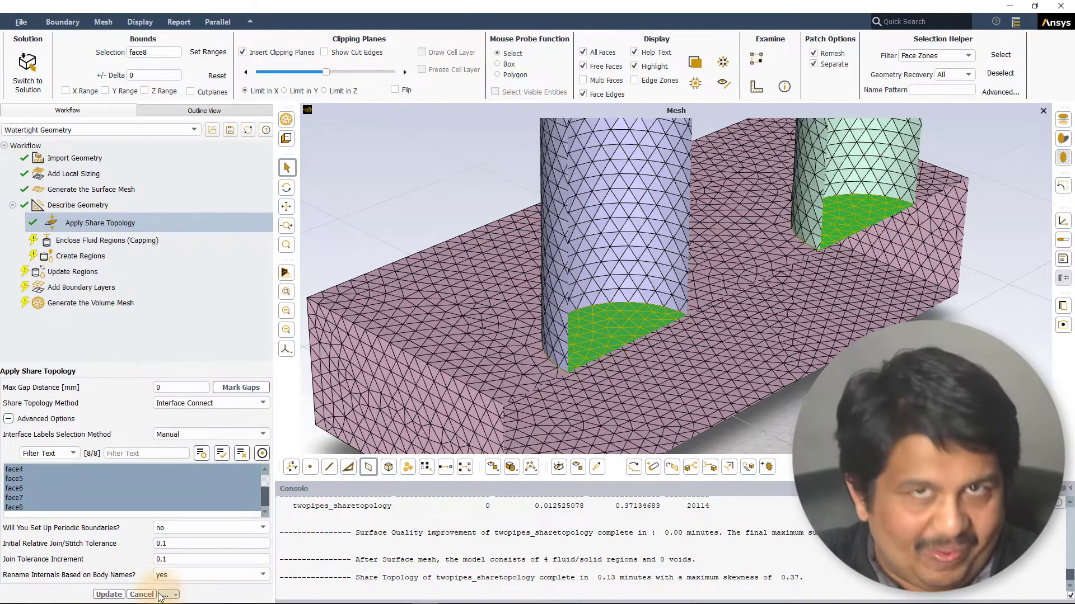
pyautogui.click(212, 434)
pyautogui.click(191, 455)
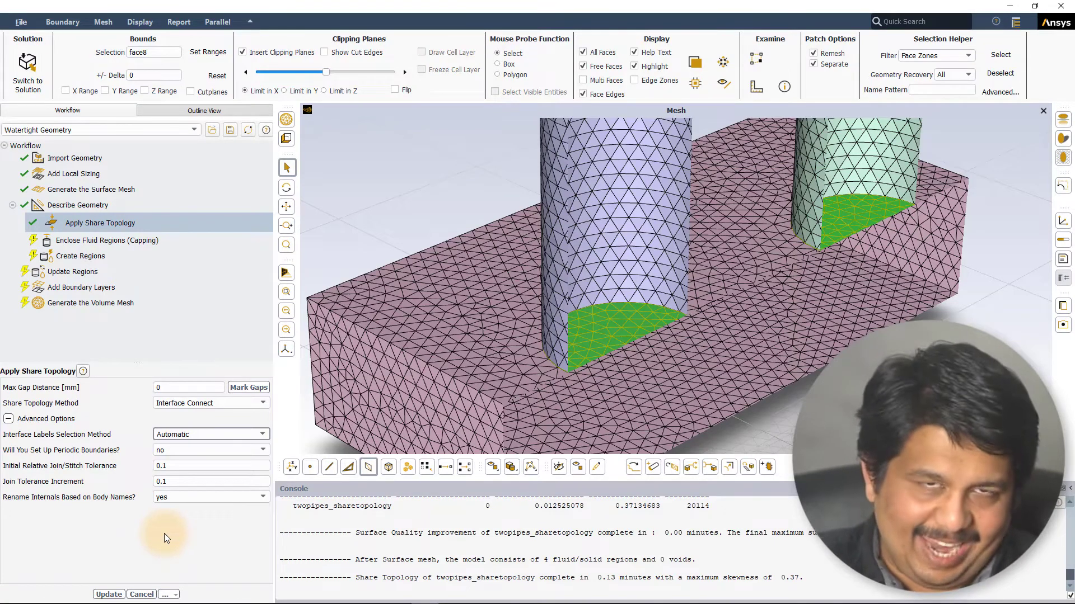
# Step: Return to SpaceClaim's two-pipe model and show its Groups list and Workbench tools
pyautogui.hotkey('alt', 'Tab')
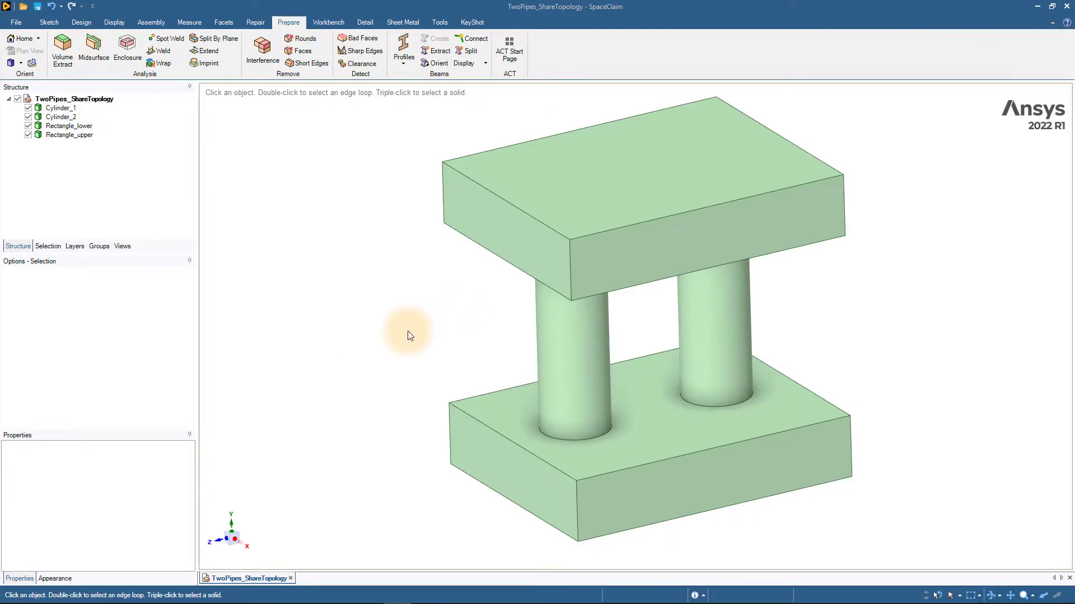
pyautogui.click(92, 249)
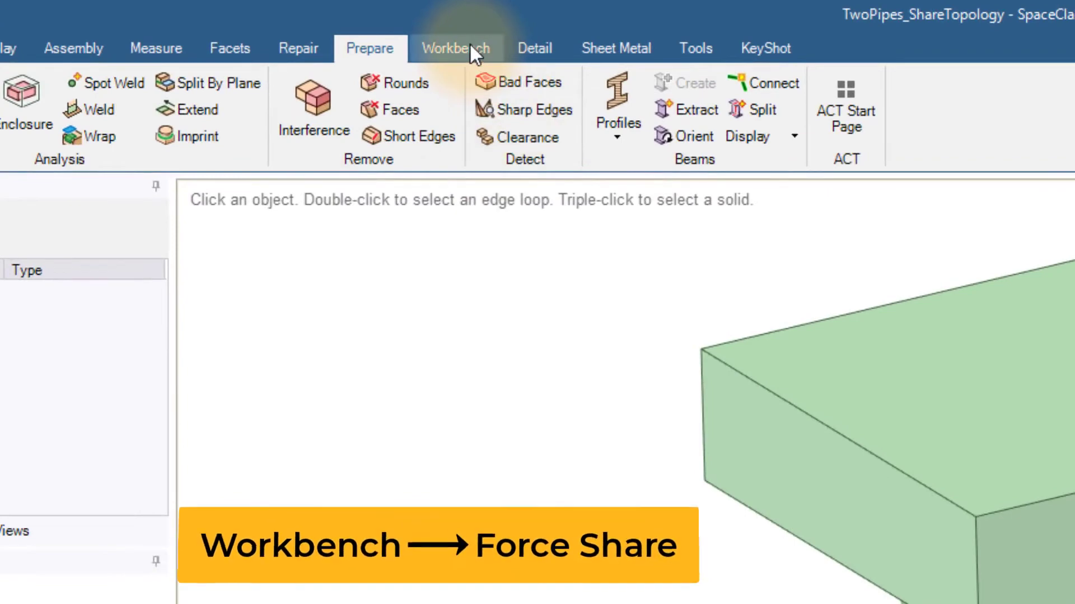
pyautogui.click(463, 43)
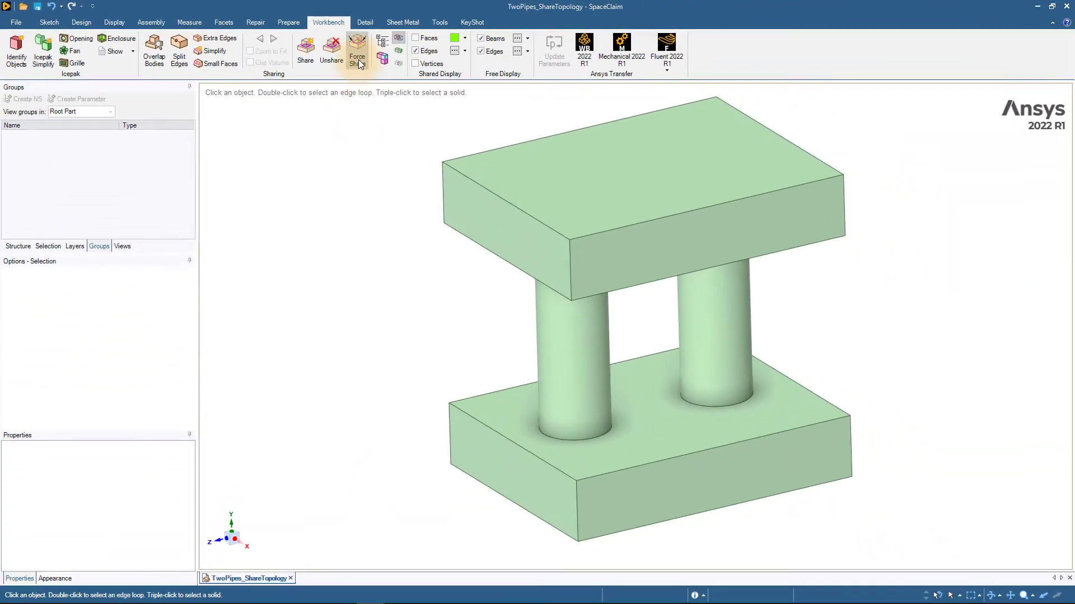
# Step: Run Force Share with only contact groups, then select the Connect Topology1–4 named selections
pyautogui.click(359, 62)
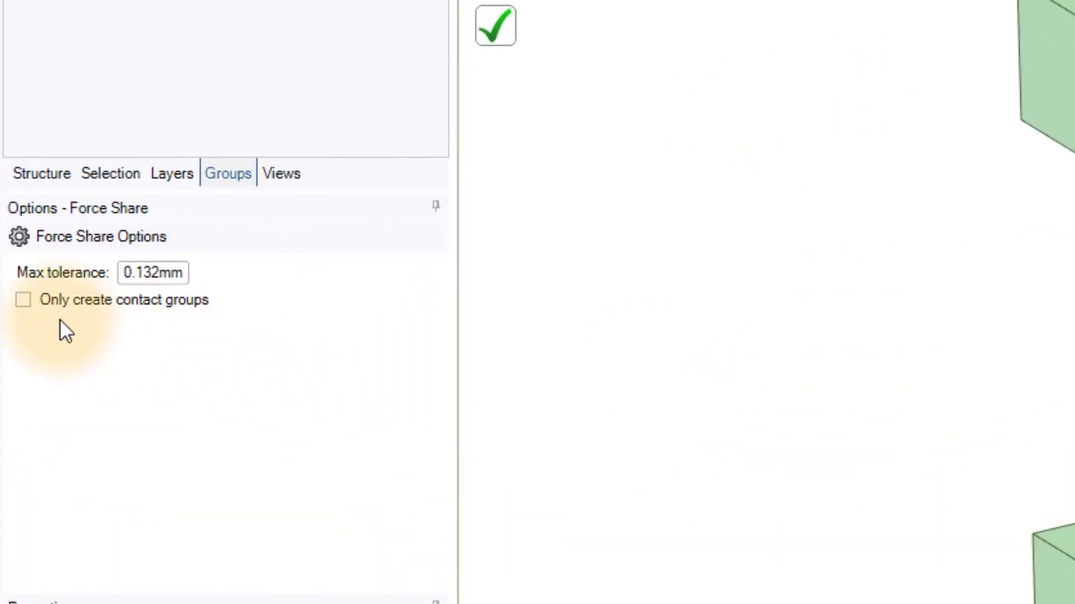
pyautogui.click(51, 299)
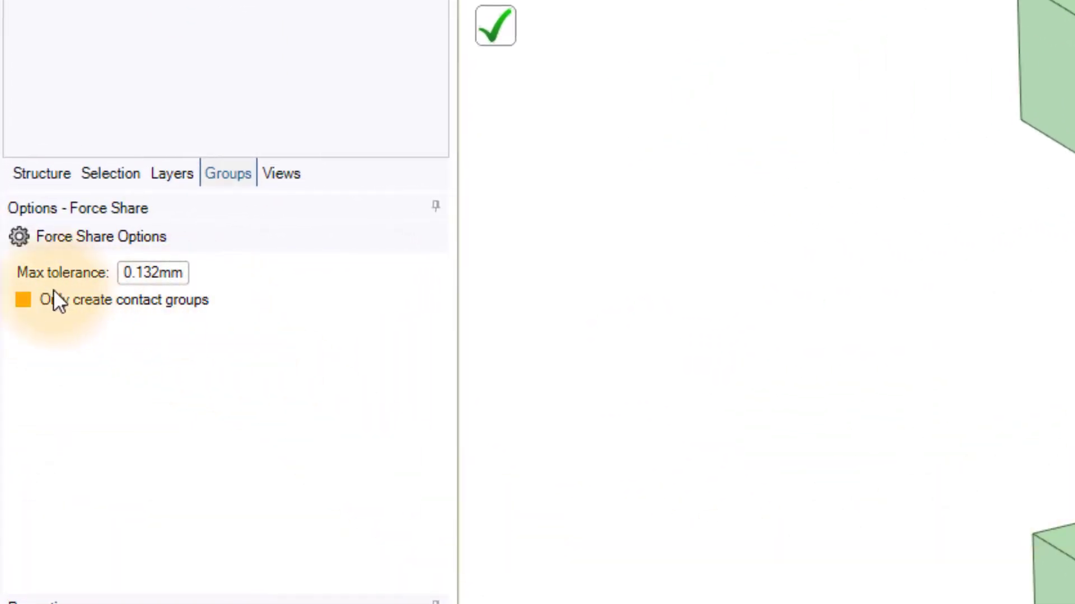
pyautogui.click(24, 301)
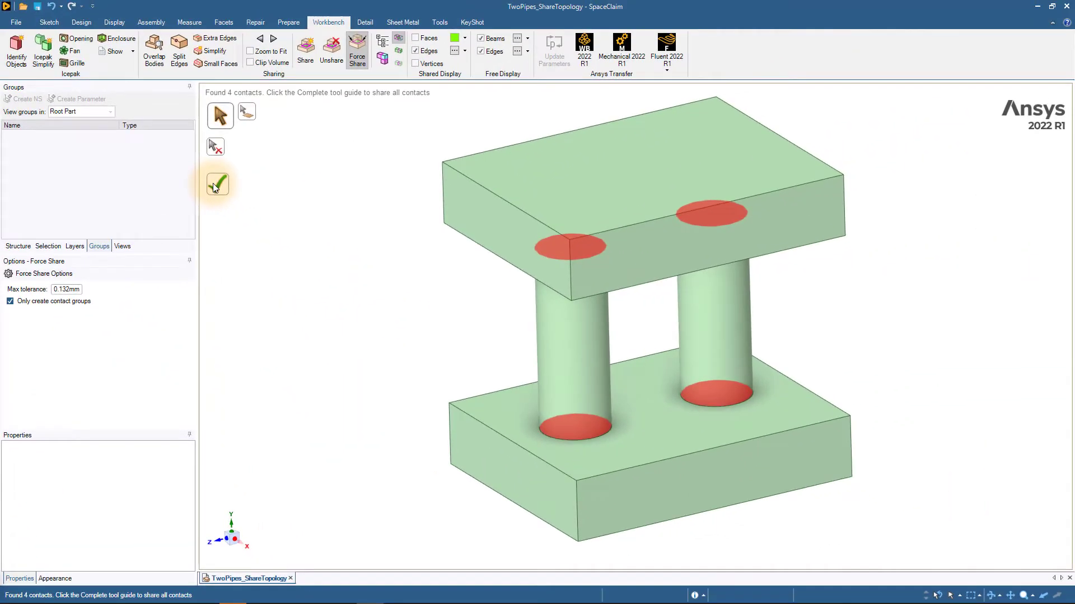
pyautogui.click(215, 184)
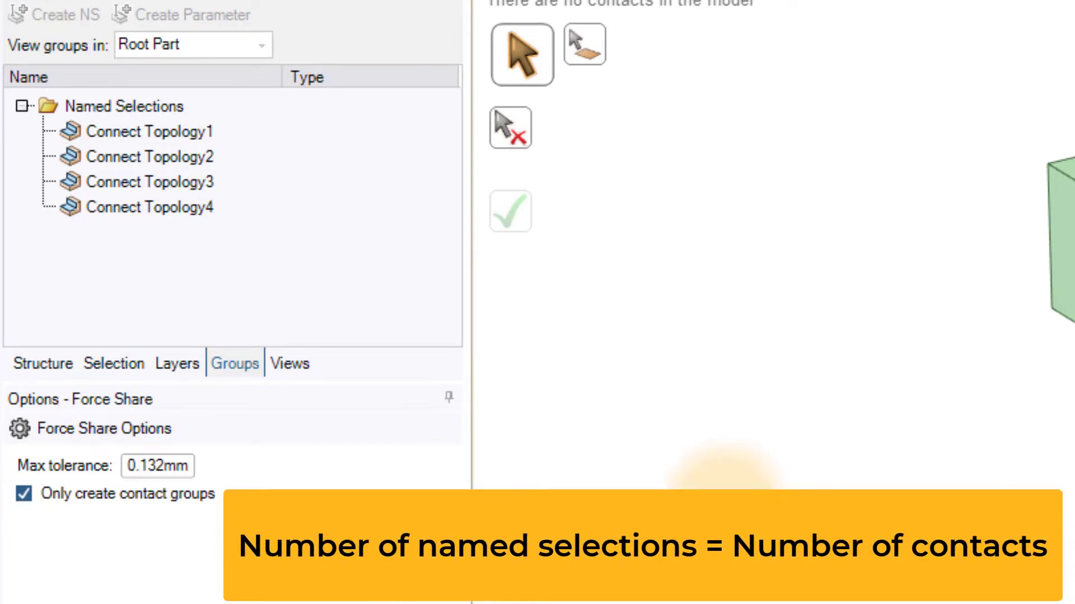
pyautogui.click(151, 132)
pyautogui.keyDown('shift'); pyautogui.click(156, 200); pyautogui.keyUp('shift')
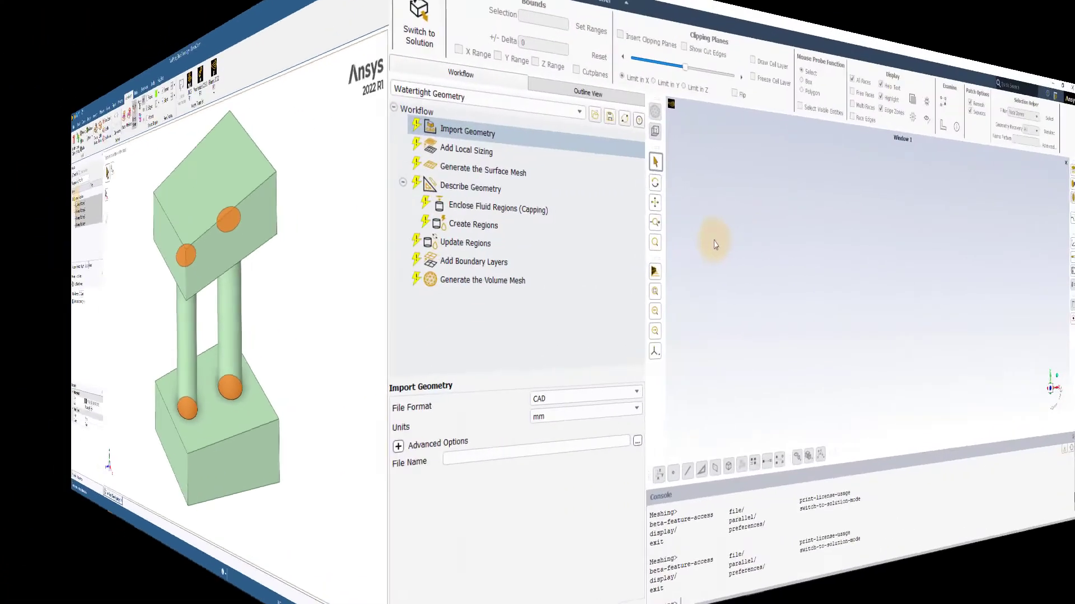
# Step: Import the ForceShare two-pipe .scdoc CAD file as the geometry
pyautogui.click(263, 433)
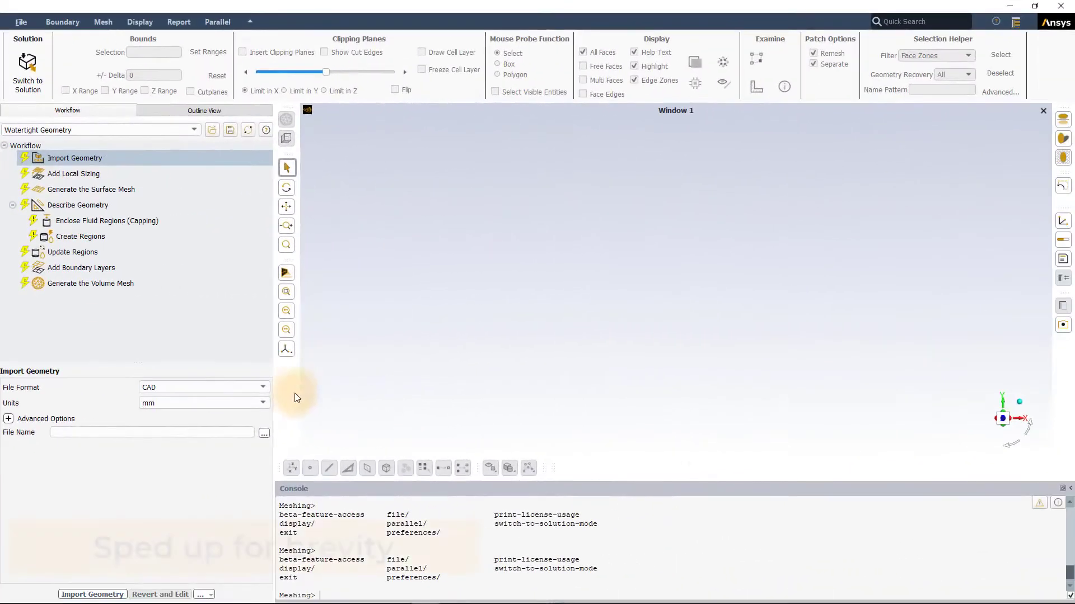
pyautogui.click(514, 241)
pyautogui.click(699, 373)
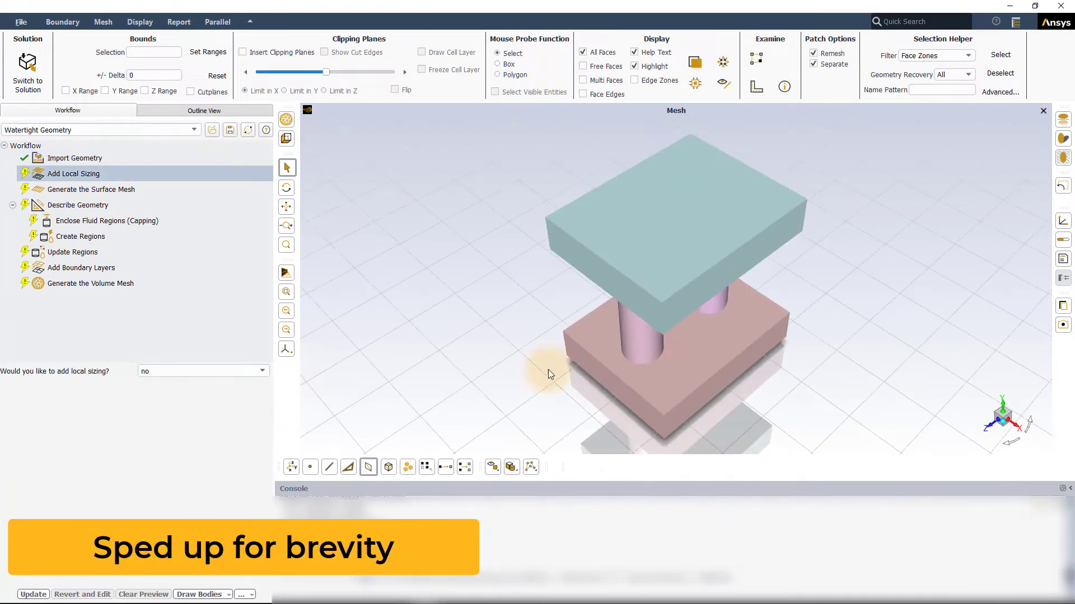
# Step: Skip local sizing, confirm the geometry description, and apply share topology using automatic Connect Topology labels
pyautogui.click(35, 595)
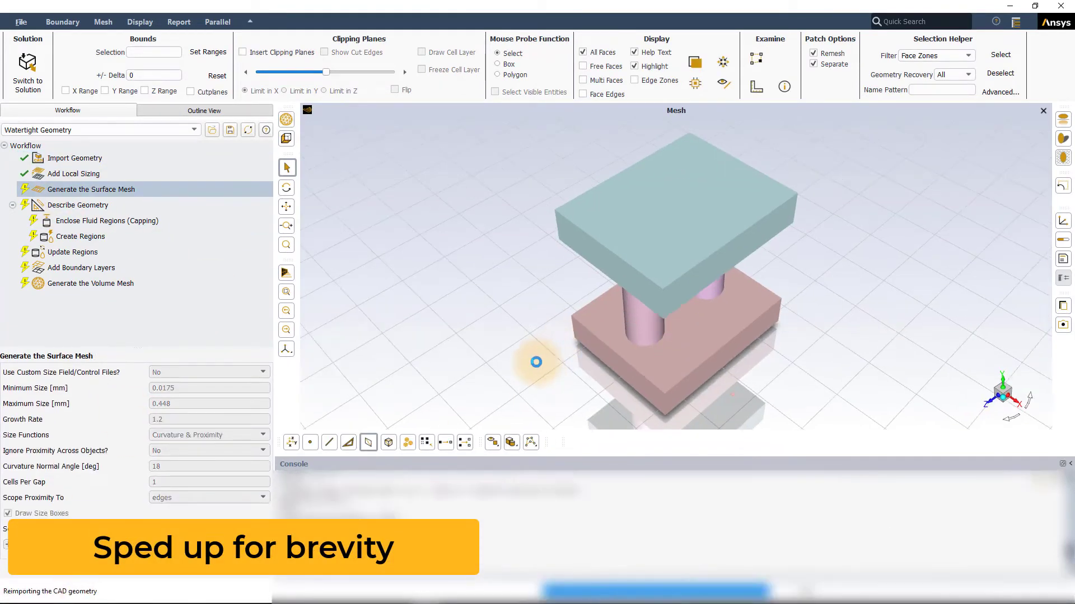
pyautogui.click(42, 594)
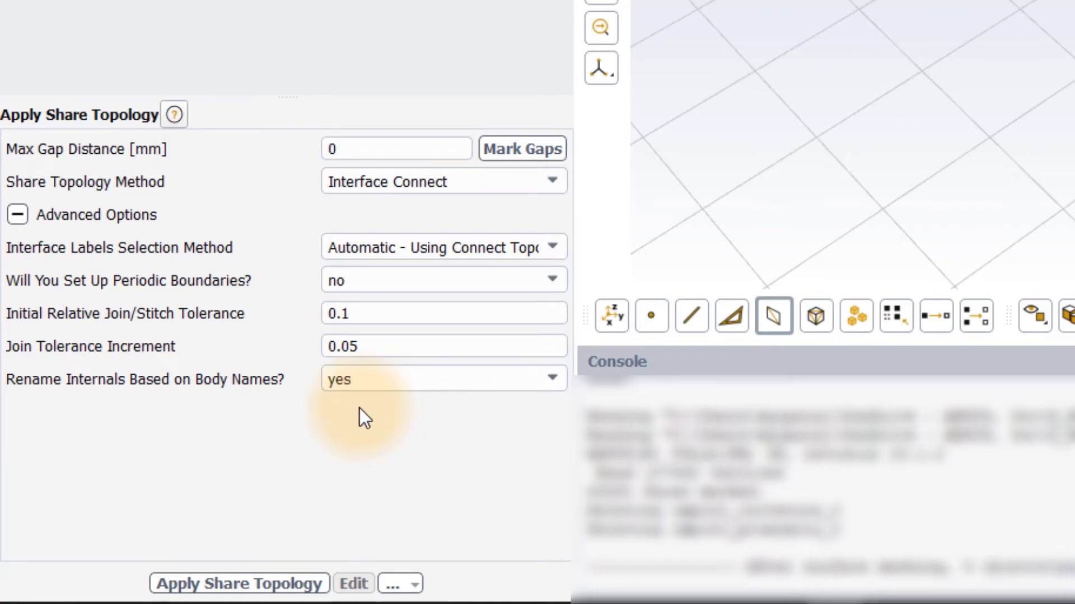
pyautogui.click(289, 583)
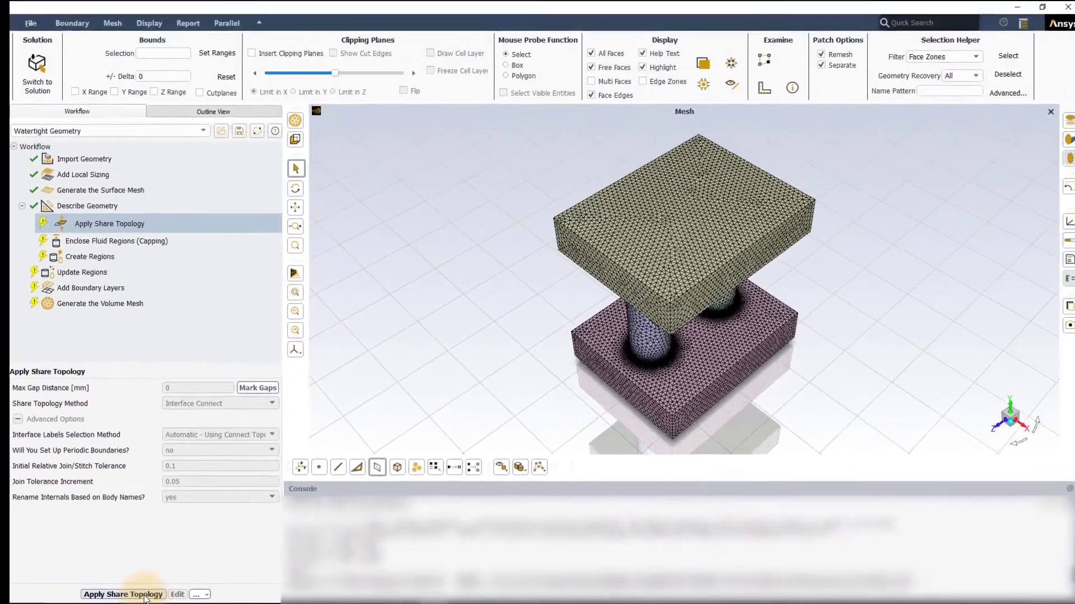
# Step: Insert a clipping plane and zoom in on the cylinder base to inspect the conformal faces
pyautogui.moveTo(576, 392); pyautogui.dragTo(563, 371)
pyautogui.scroll(3, 653, 358)
pyautogui.click(242, 52)
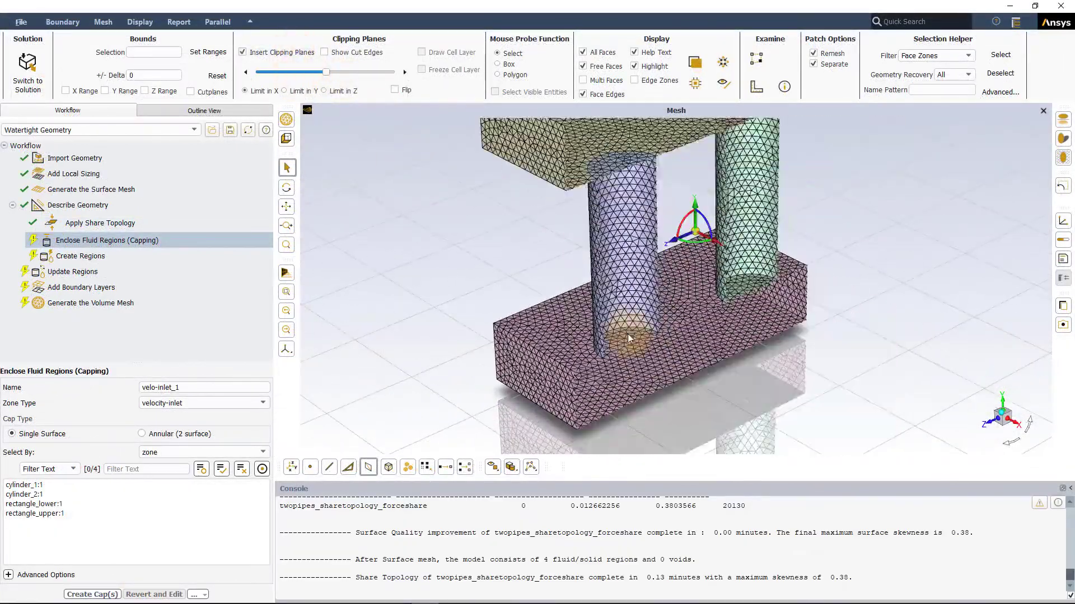
pyautogui.scroll(5, 628, 335)
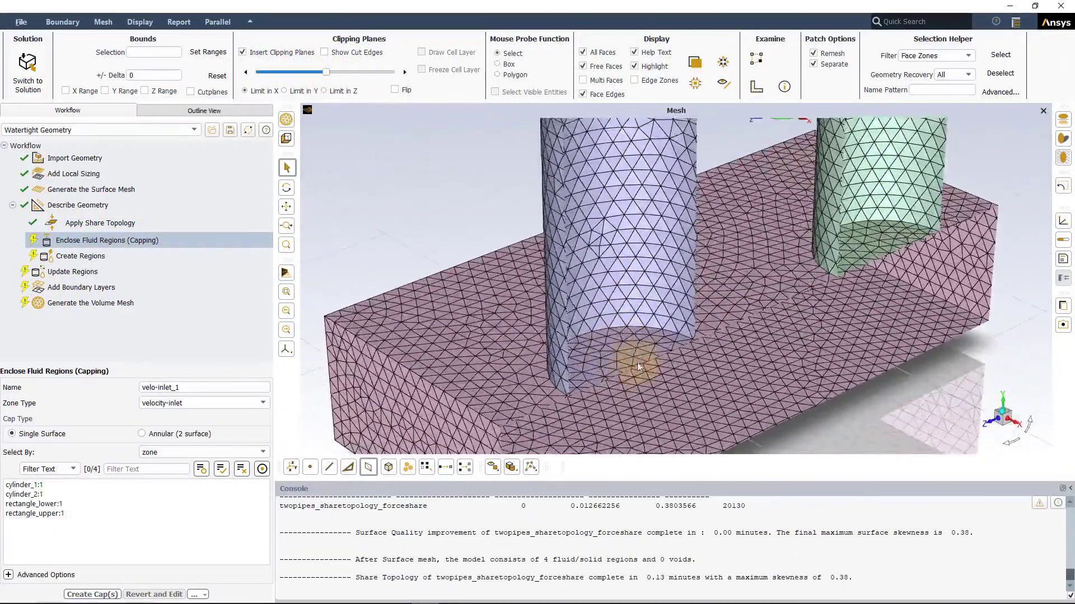